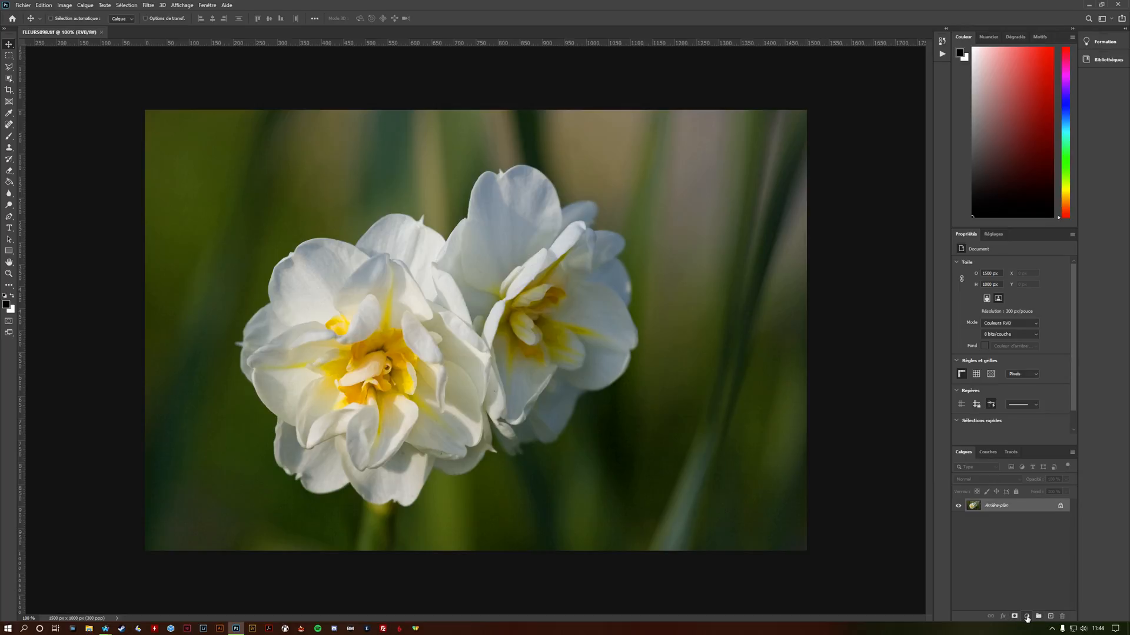
# Add a Luminosité/Contraste adjustment layer above the photo, and try its automatic correction before resetting the values.
pyautogui.click(1027, 616)
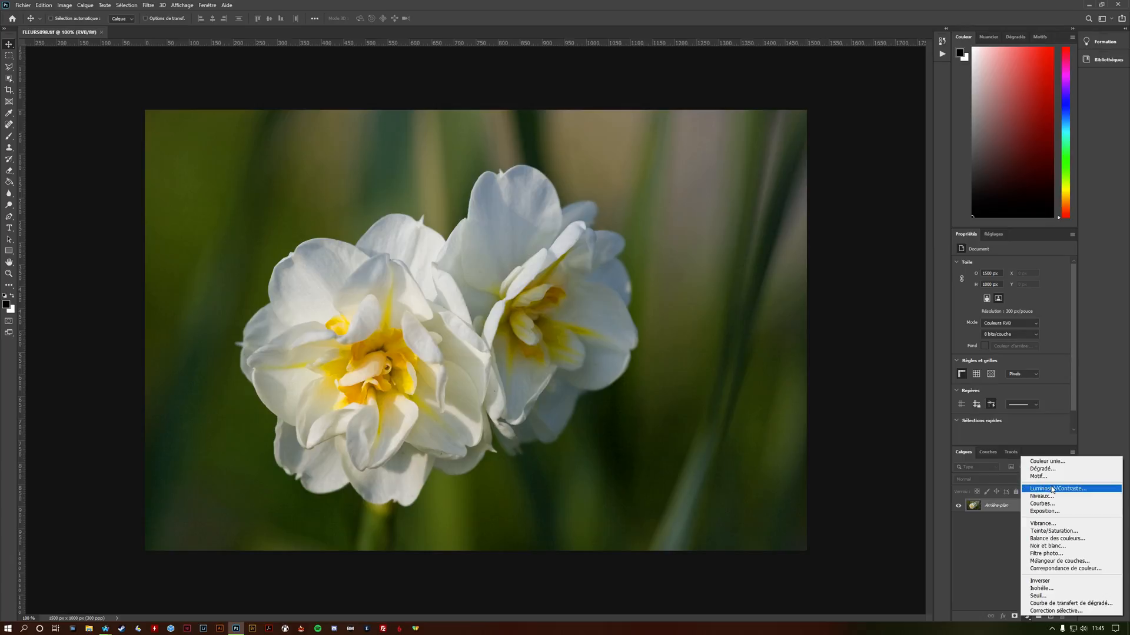
pyautogui.click(1052, 489)
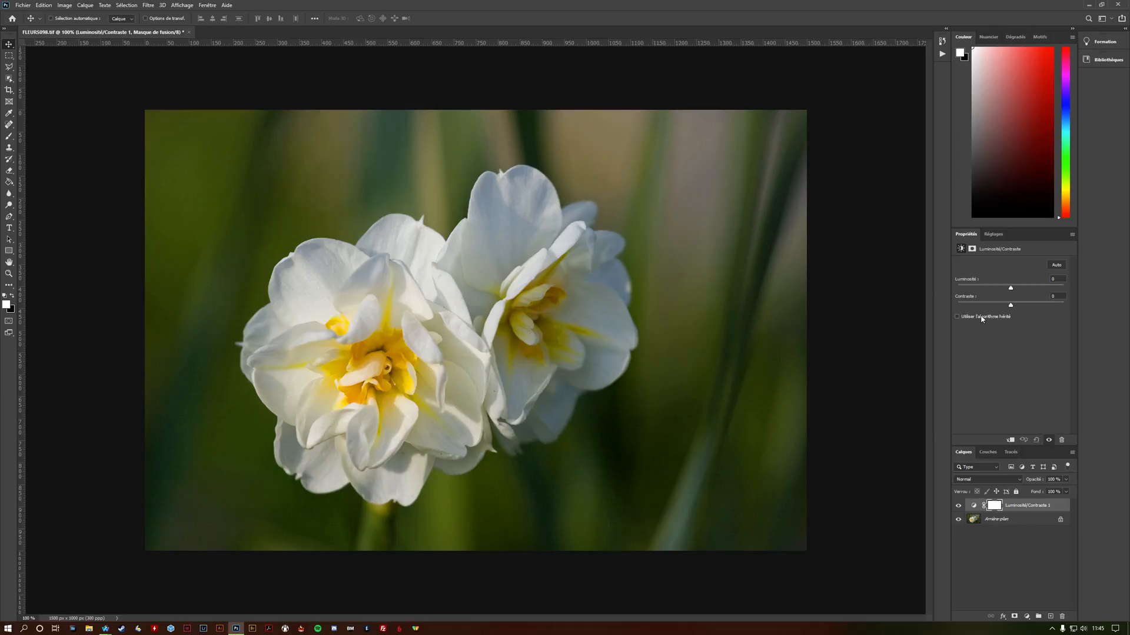
pyautogui.click(1056, 265)
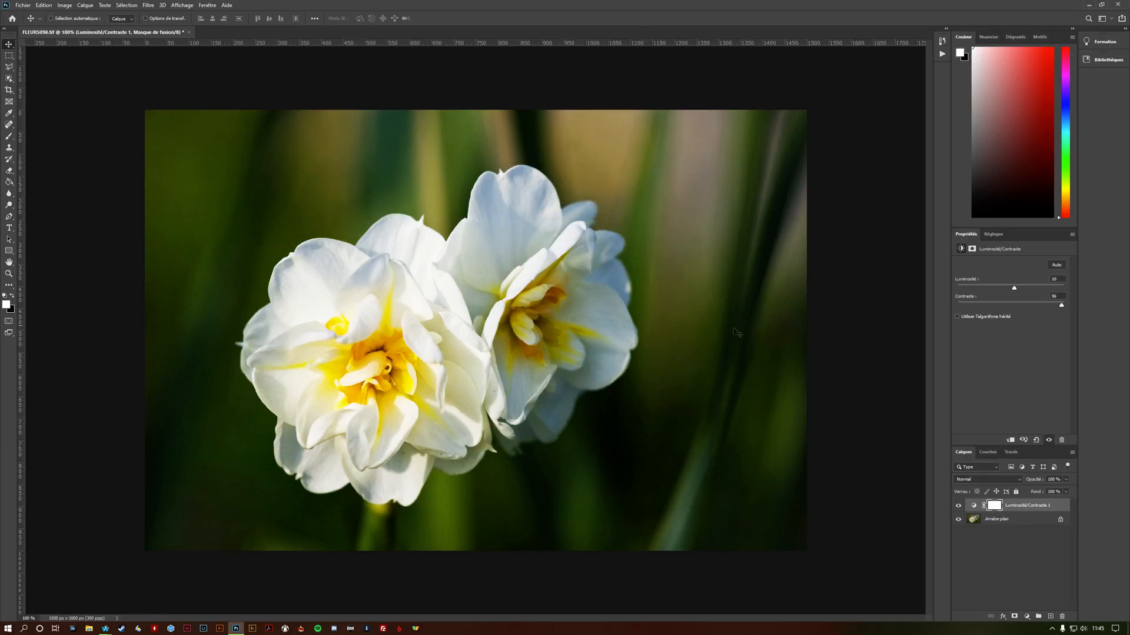
pyautogui.click(1037, 441)
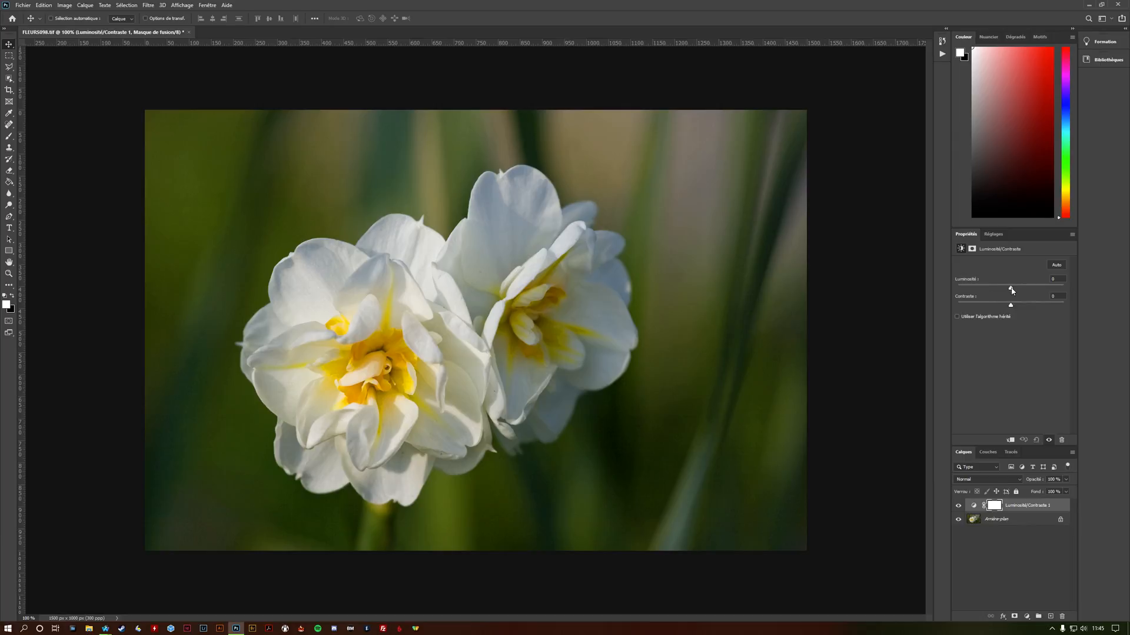
# Try different contrast strengths on the Luminosité/Contraste adjustment, including the maximum of 100 and a weaker 42.
pyautogui.moveTo(1011, 289); pyautogui.dragTo(1038, 311)
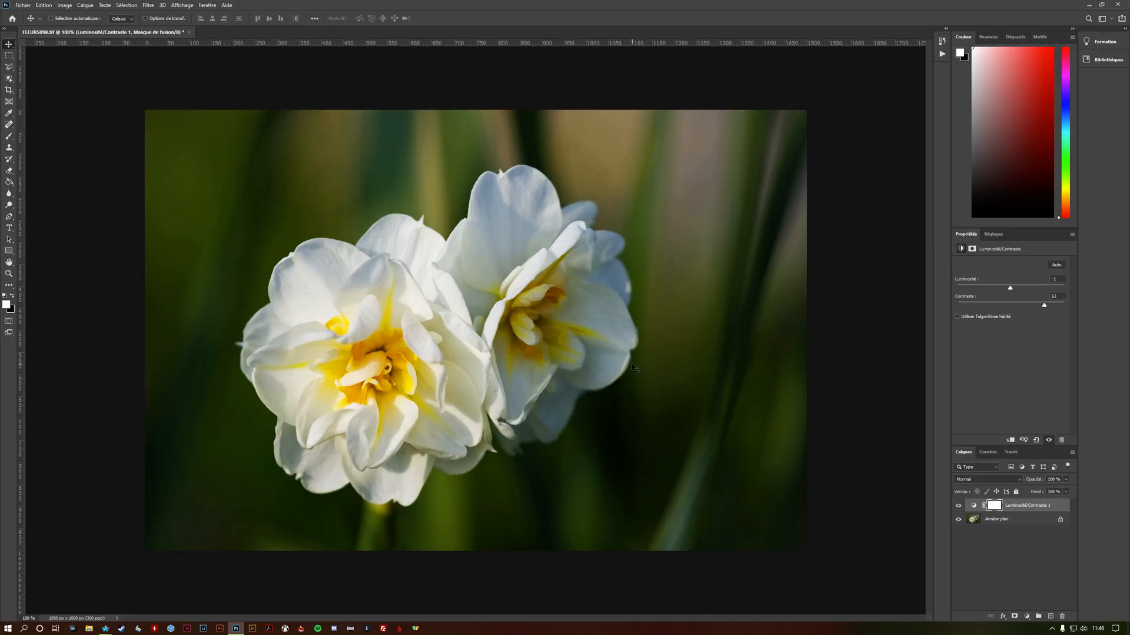
pyautogui.moveTo(1043, 306); pyautogui.dragTo(1072, 311)
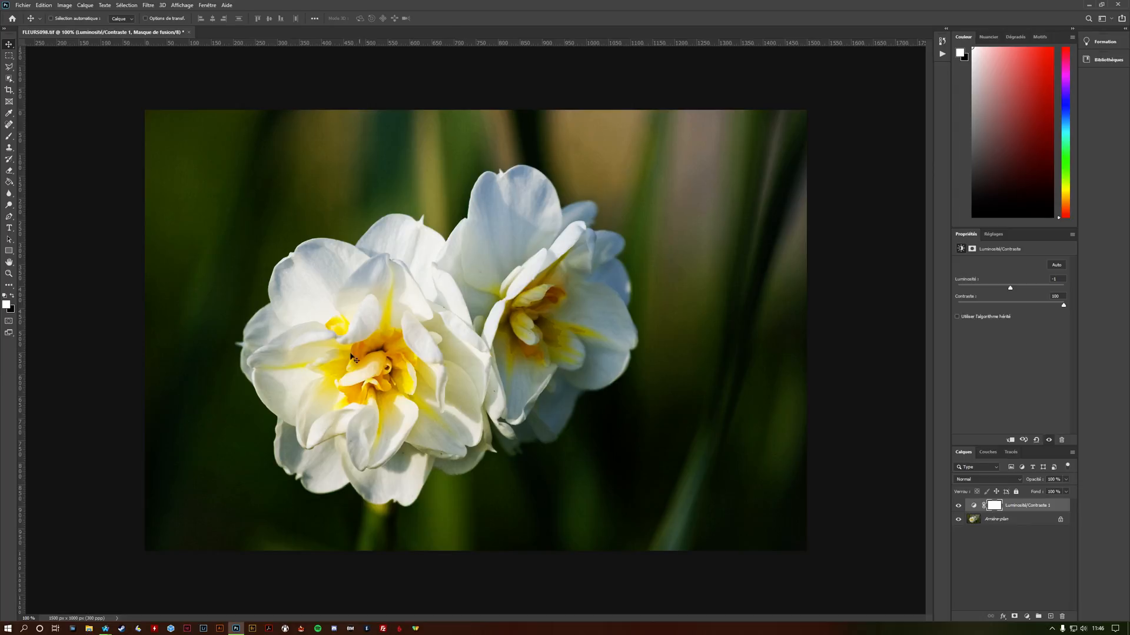
pyautogui.moveTo(1062, 307); pyautogui.dragTo(1033, 308)
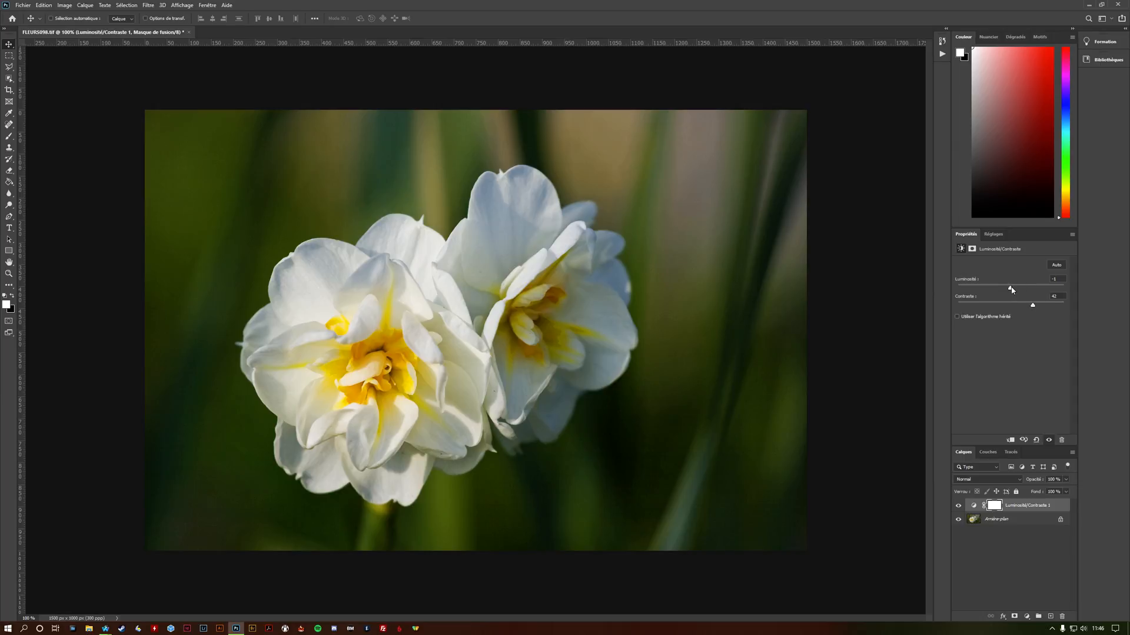
# Set the adjustment's brightness to about 21 and its contrast to 32.
pyautogui.moveTo(1011, 290)
pyautogui.mouseDown()
pyautogui.moveTo(1030, 307)
pyautogui.moveTo(1014, 290)
pyautogui.moveTo(1026, 290)
pyautogui.mouseUp()
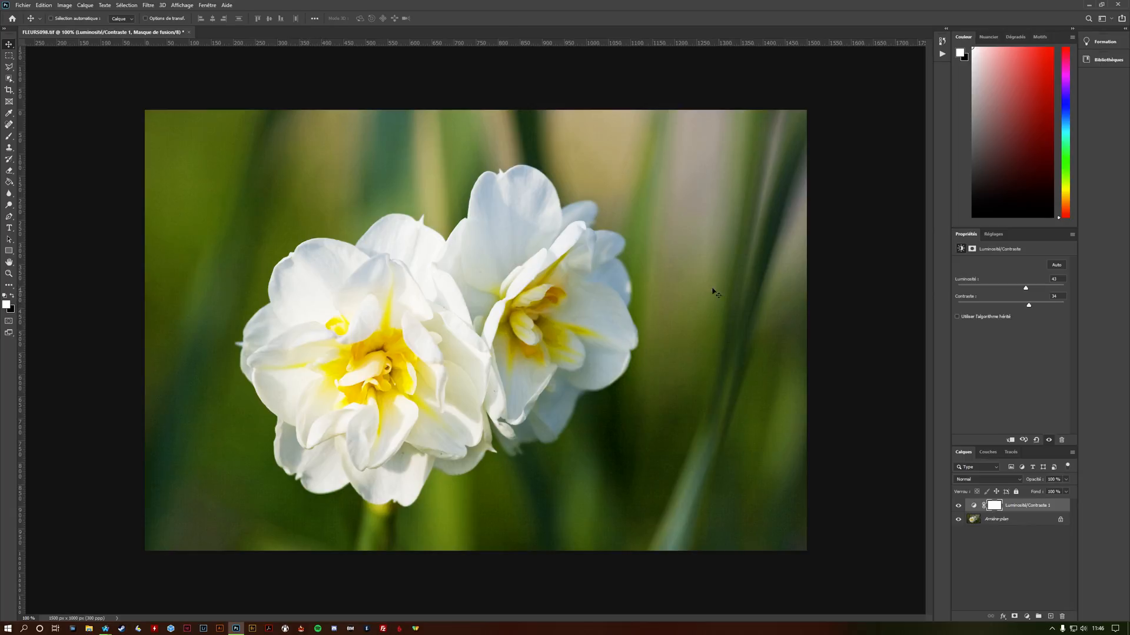
pyautogui.moveTo(1026, 288); pyautogui.dragTo(1011, 289)
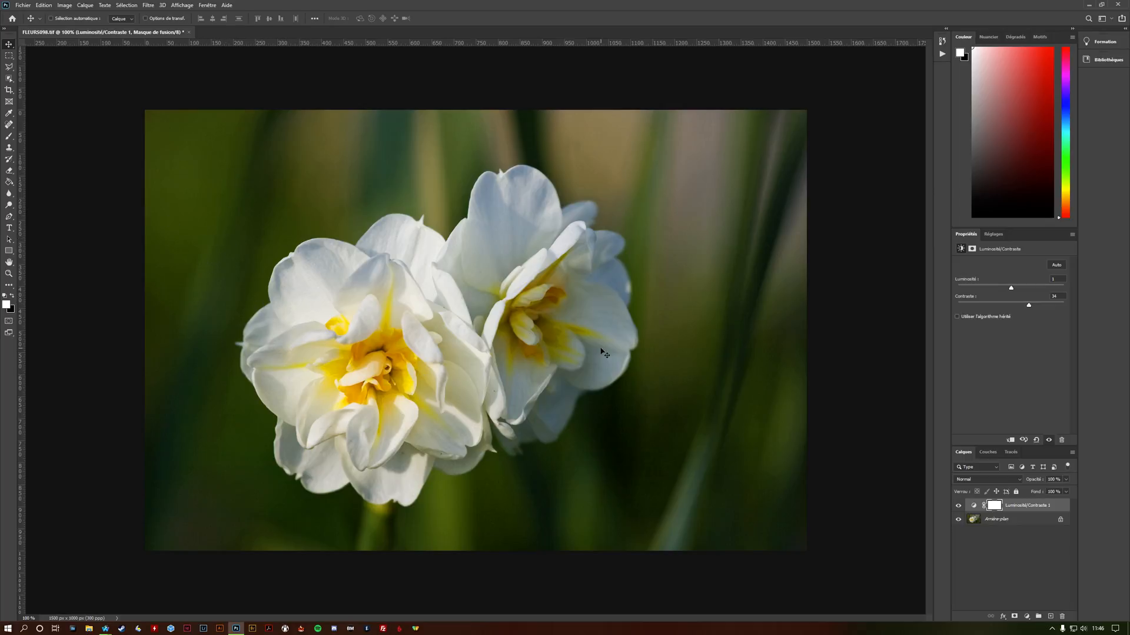
pyautogui.moveTo(1029, 308); pyautogui.dragTo(1011, 290)
pyautogui.moveTo(1011, 288); pyautogui.dragTo(1019, 290)
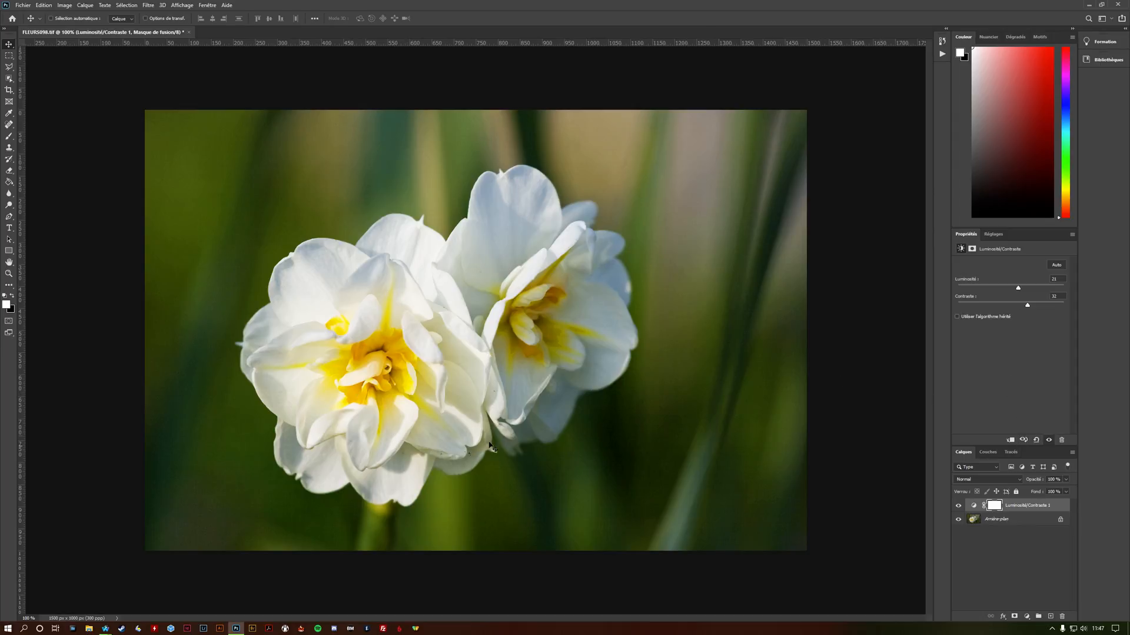
# Compare the photo with and without the brightness and contrast correction, using the previous-state view and the layer's visibility.
pyautogui.click(1024, 441)
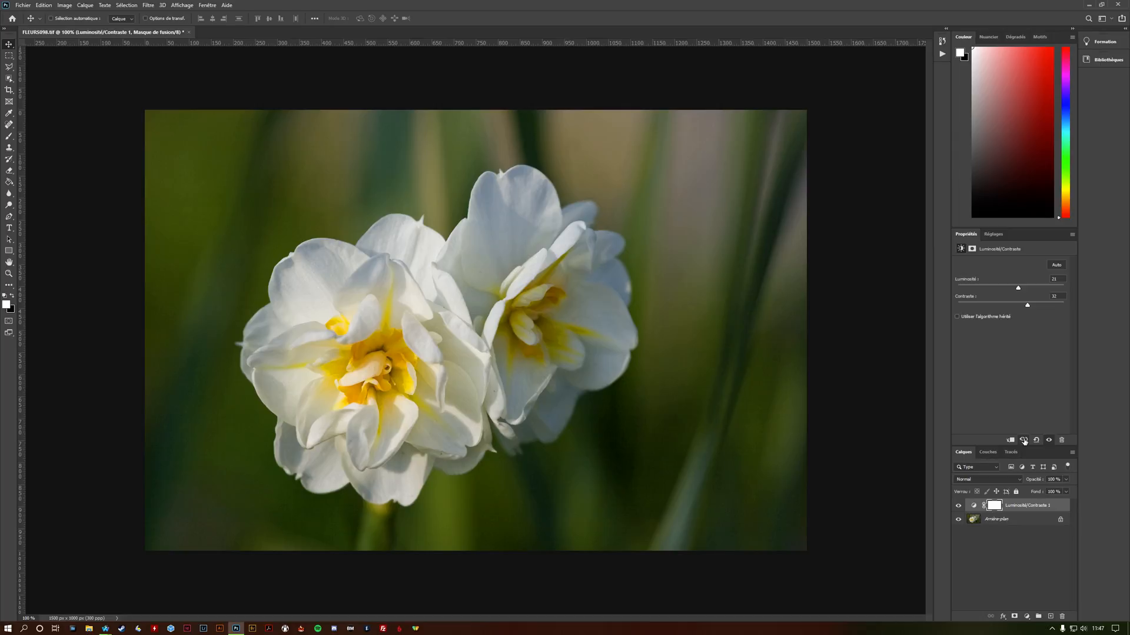
pyautogui.click(1023, 441)
pyautogui.click(1024, 440)
pyautogui.click(1024, 441)
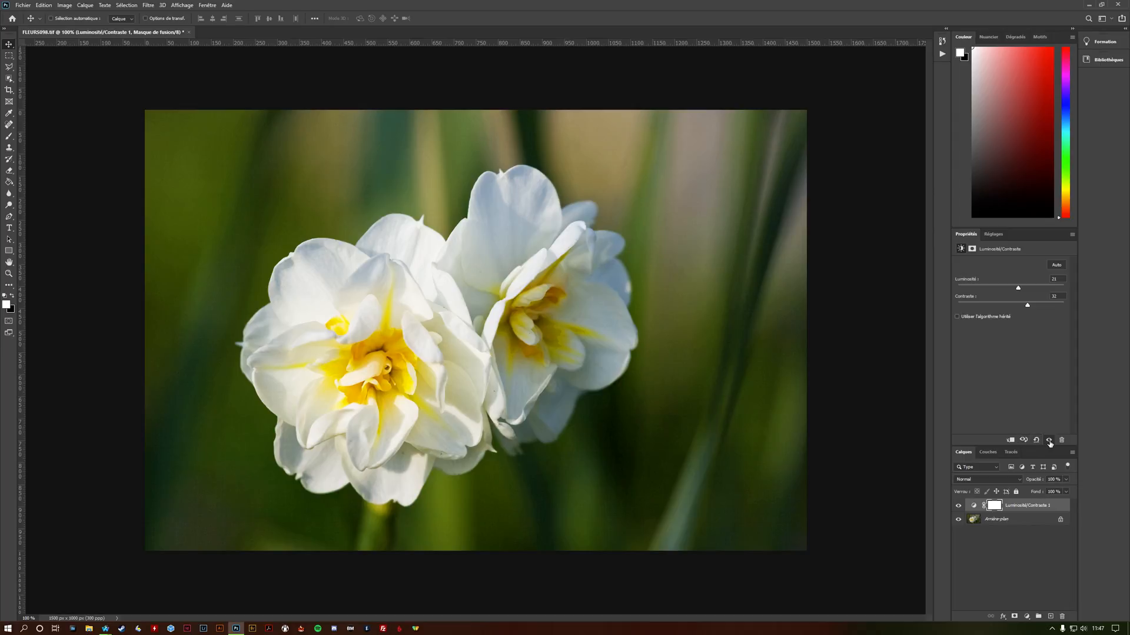
pyautogui.click(1049, 441)
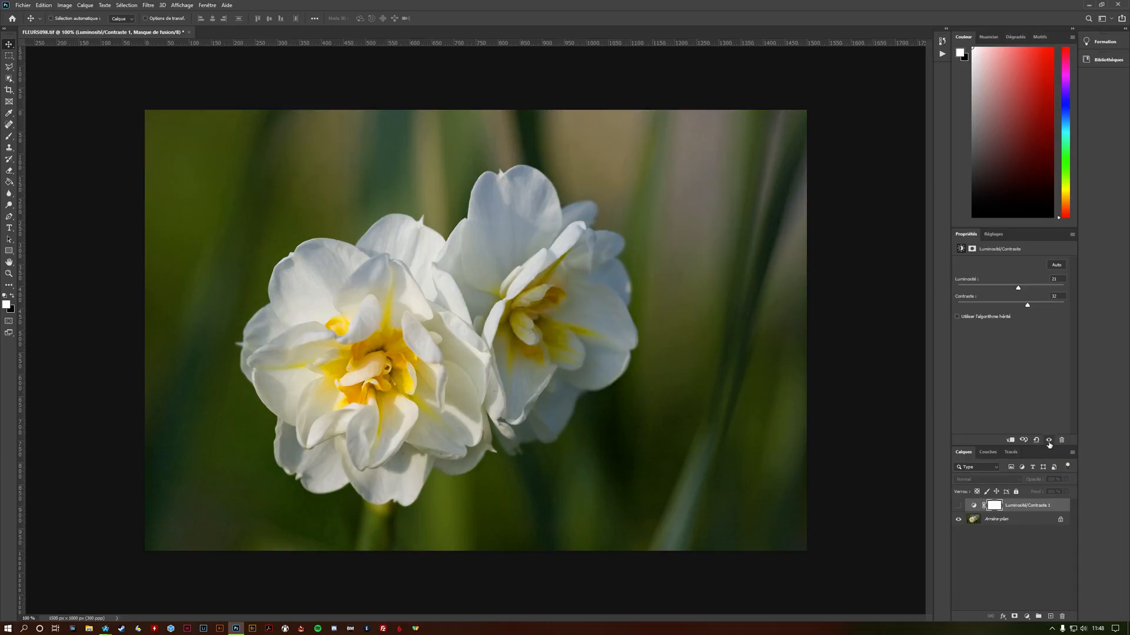
pyautogui.click(1048, 441)
pyautogui.click(1048, 442)
pyautogui.click(1049, 442)
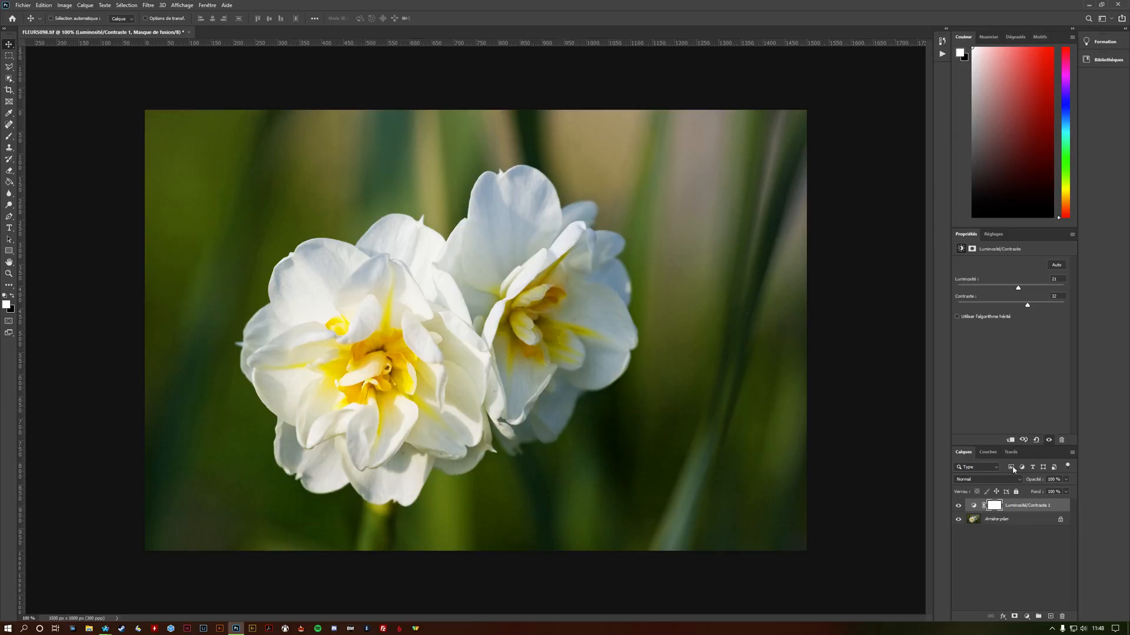
# Hide the Luminosité/Contraste adjustment layer, leaving its name as it is.
pyautogui.doubleClick(1027, 505)
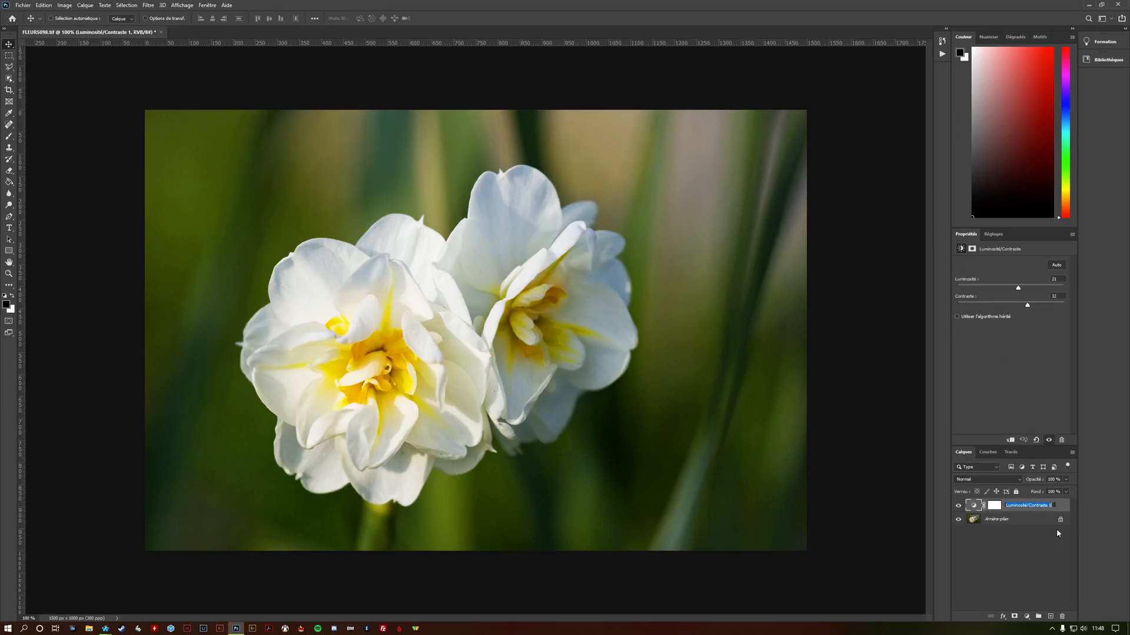
pyautogui.click(958, 506)
pyautogui.click(958, 506)
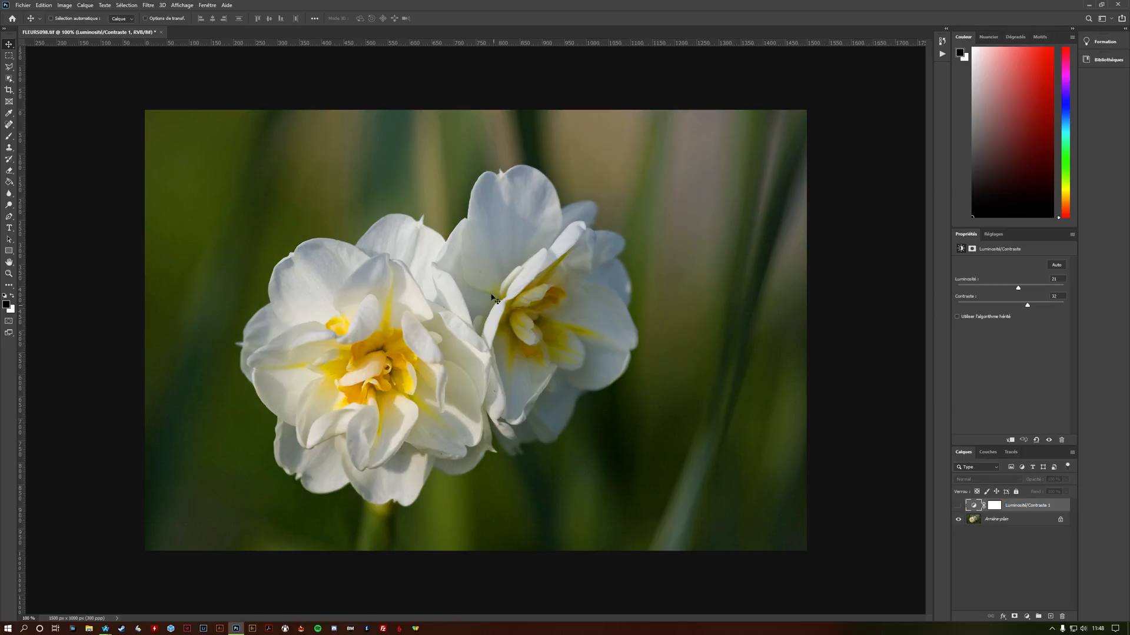
# Convert the locked background into the regular layer Calque 0 and add a Niveaux adjustment layer directly above it.
pyautogui.doubleClick(1015, 521)
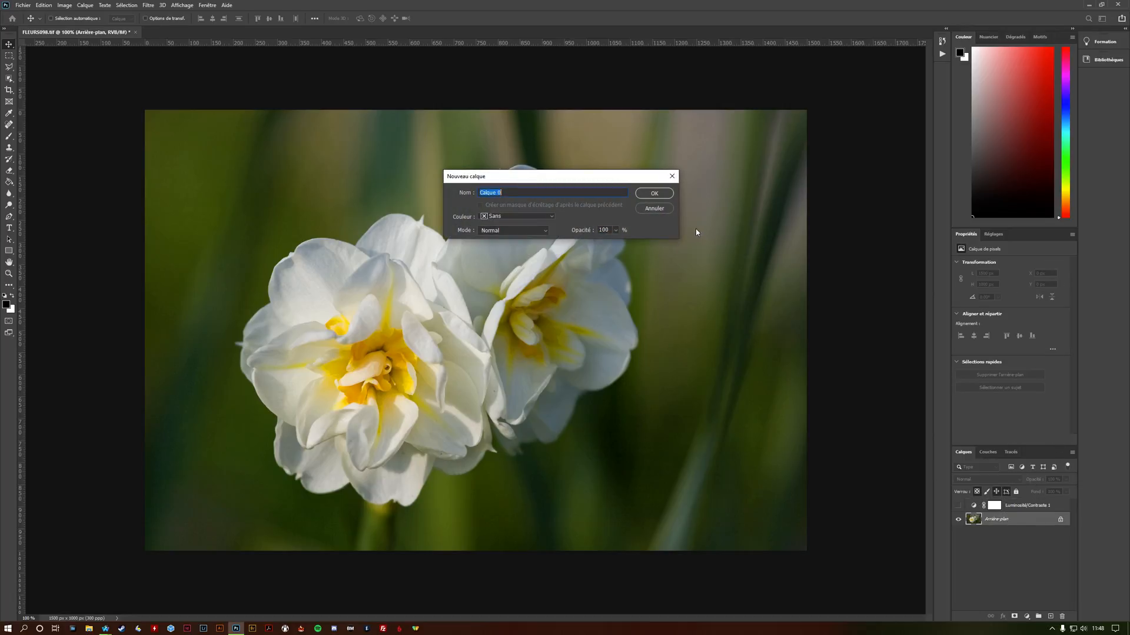
pyautogui.click(654, 194)
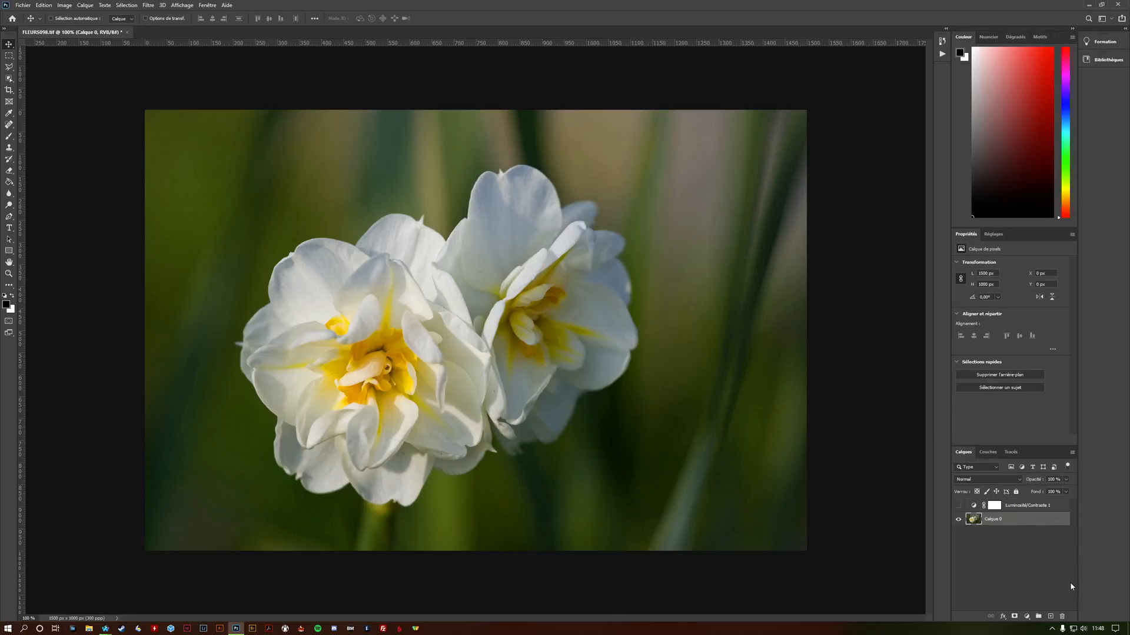
pyautogui.click(1027, 617)
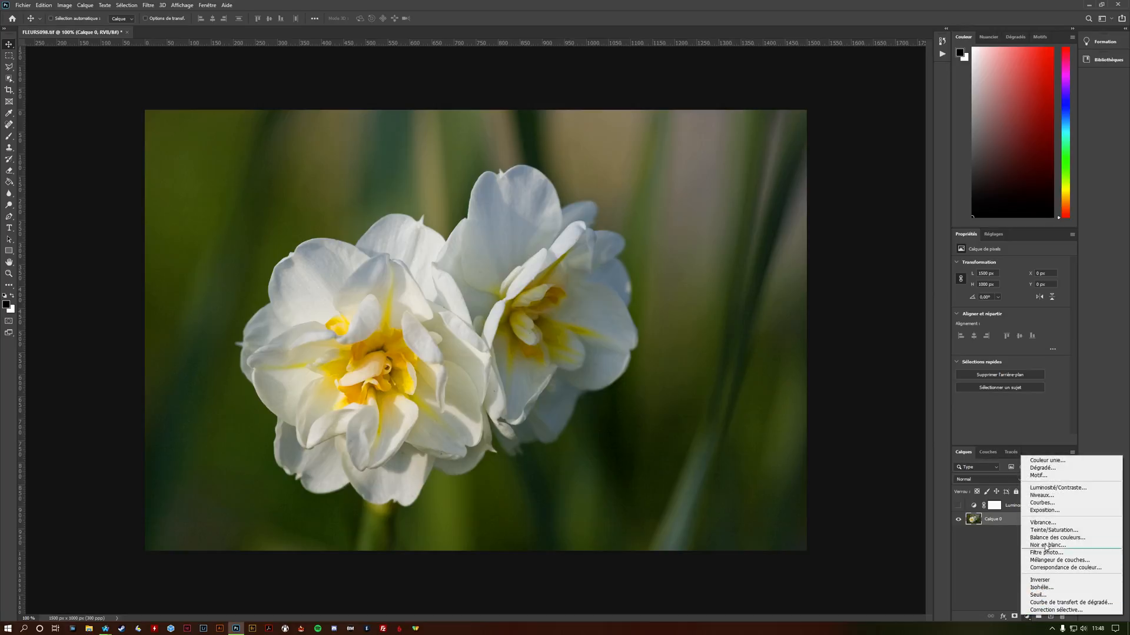
pyautogui.click(1041, 496)
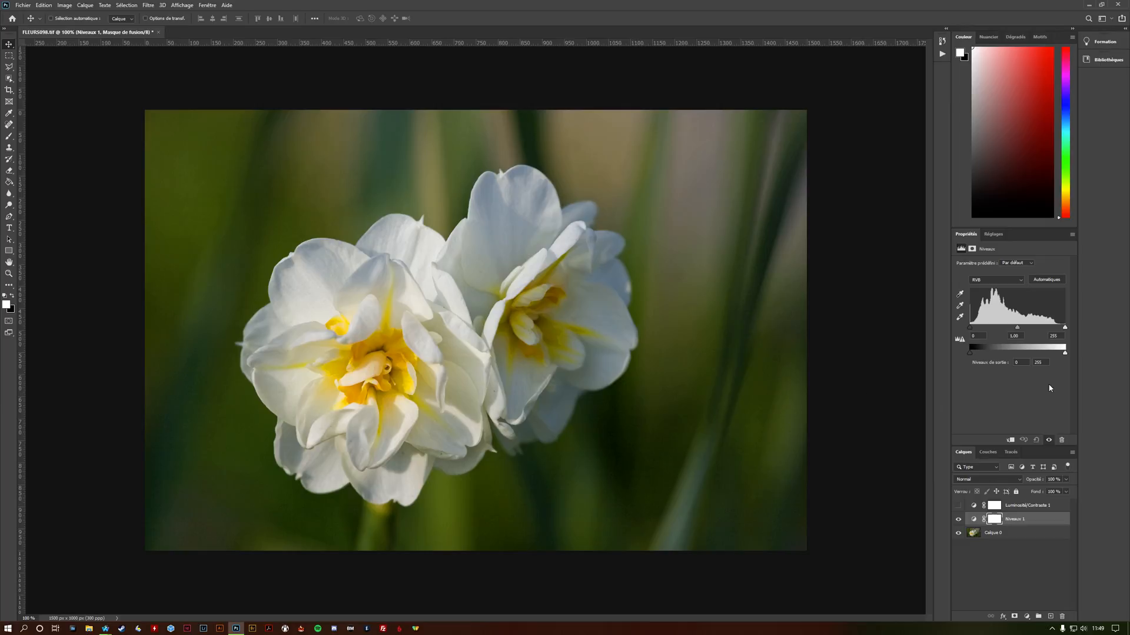
# Try the Niveaux presets Plus foncé and Augmenter le contraste 1, 2 and 3 on the photo.
pyautogui.click(1029, 264)
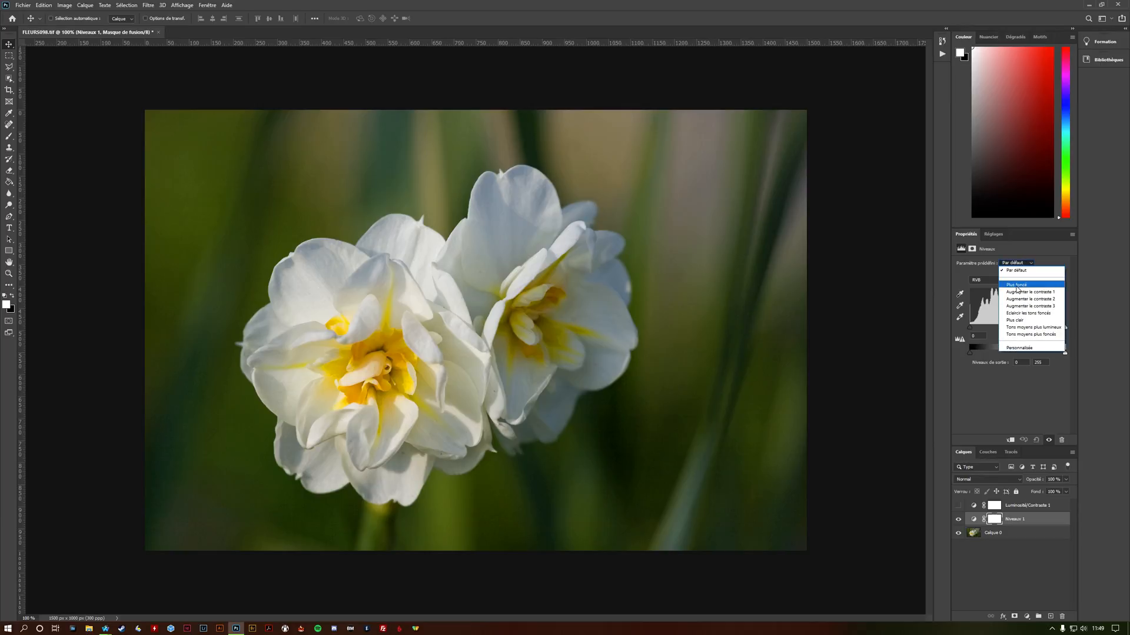
pyautogui.click(1016, 286)
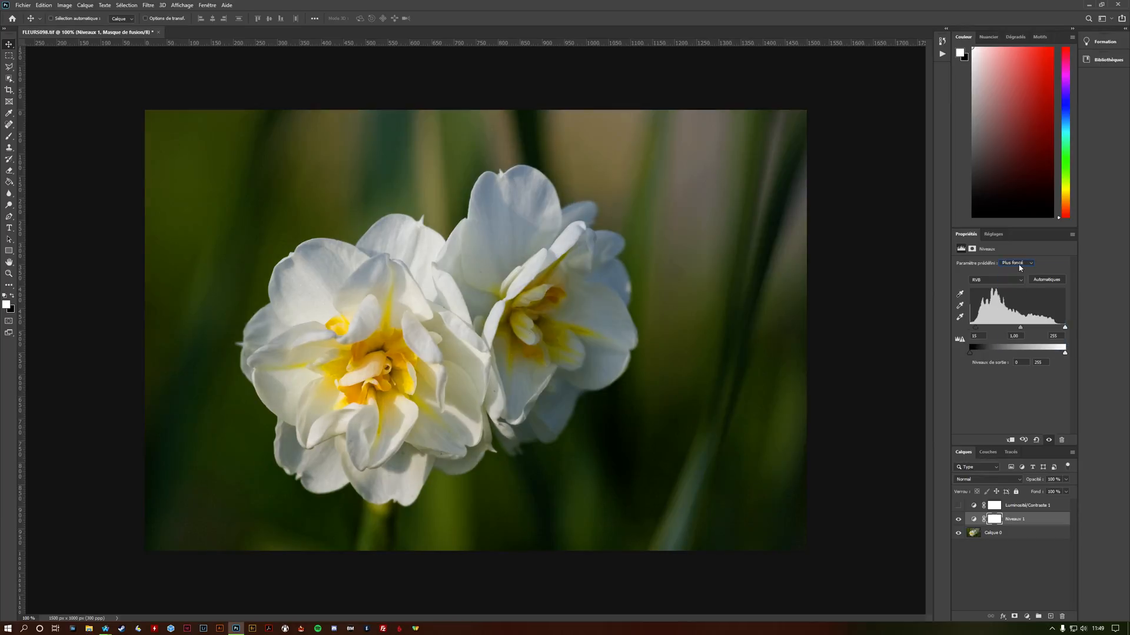
pyautogui.click(1019, 265)
pyautogui.click(1021, 293)
pyautogui.click(1024, 263)
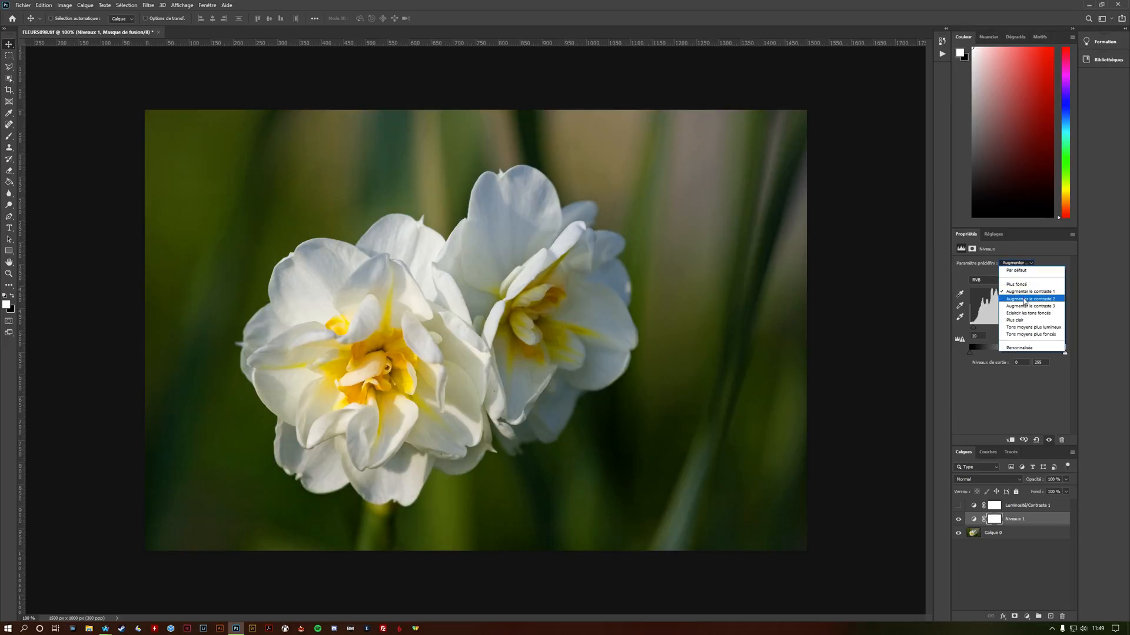
pyautogui.click(1024, 300)
pyautogui.click(1026, 264)
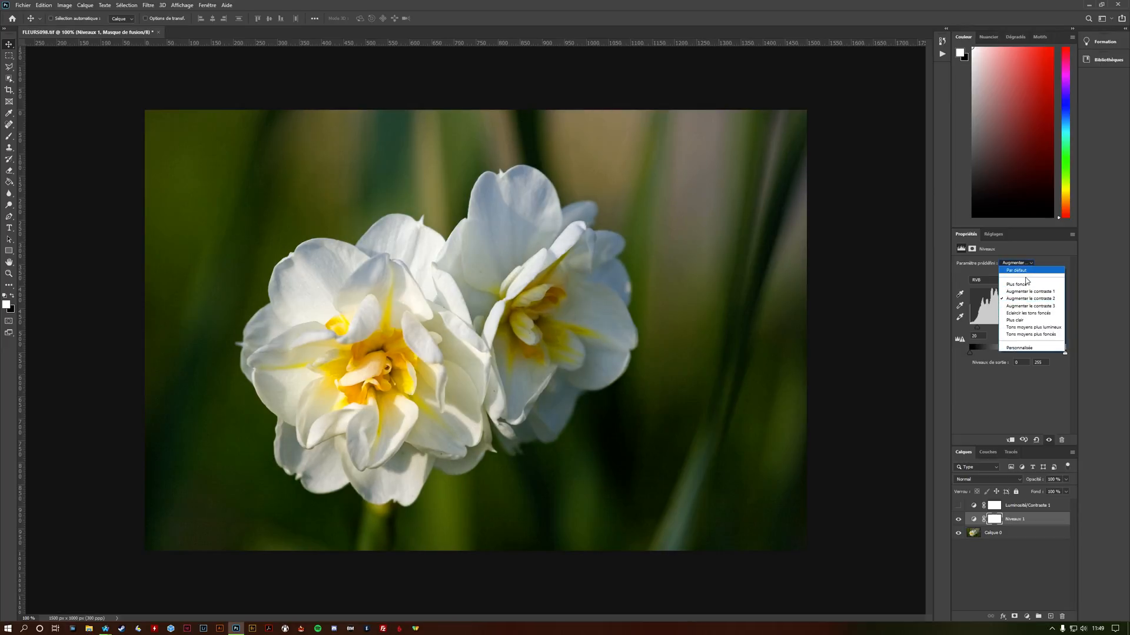
pyautogui.click(1030, 307)
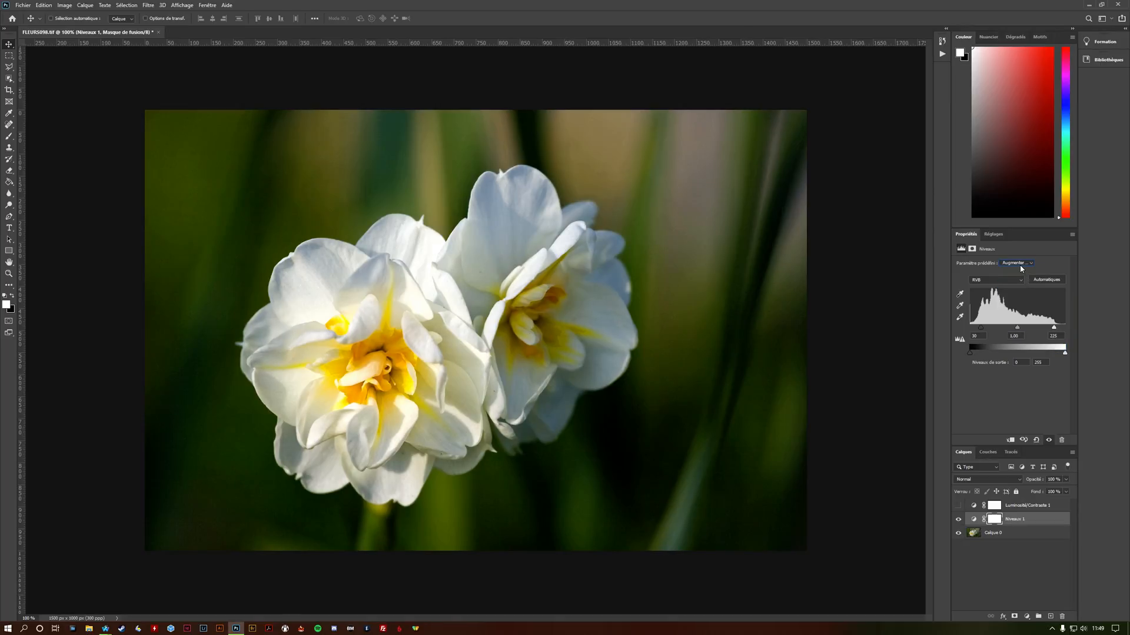
# Try the Niveaux preset that lightens the dark tones, and return the adjustment to Par défaut.
pyautogui.click(1021, 263)
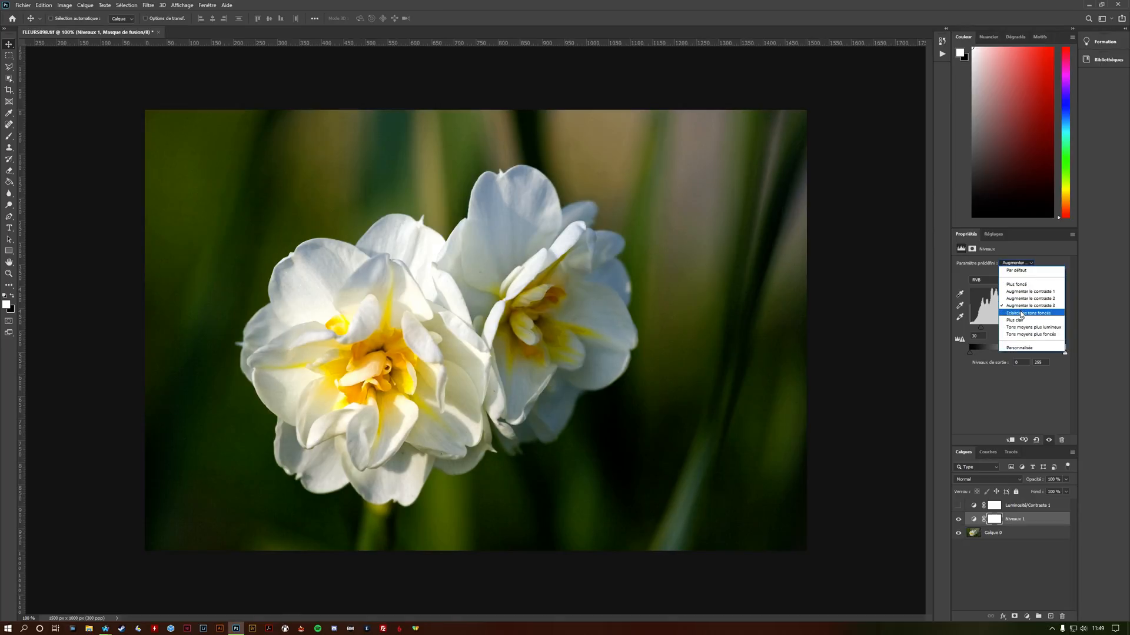
pyautogui.click(1020, 313)
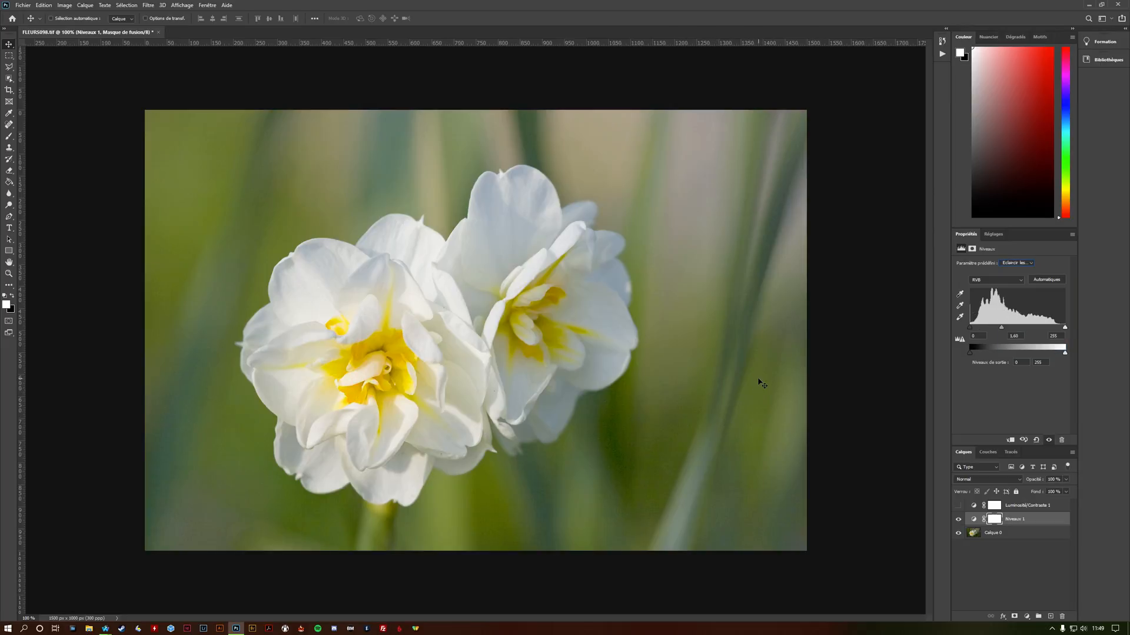
pyautogui.click(1026, 264)
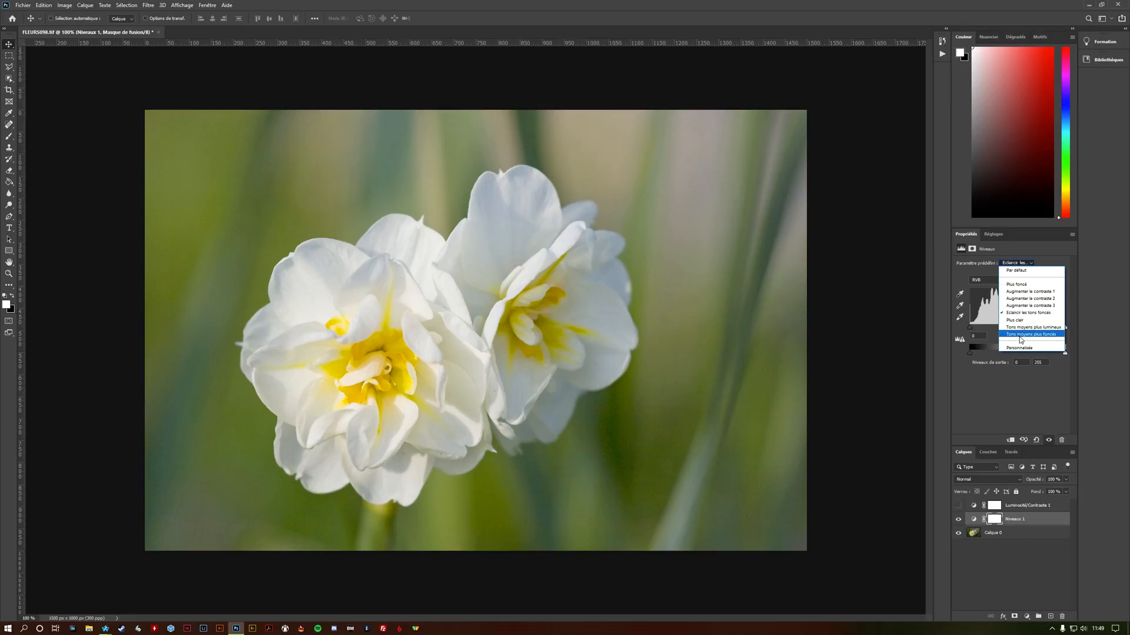
pyautogui.click(1015, 271)
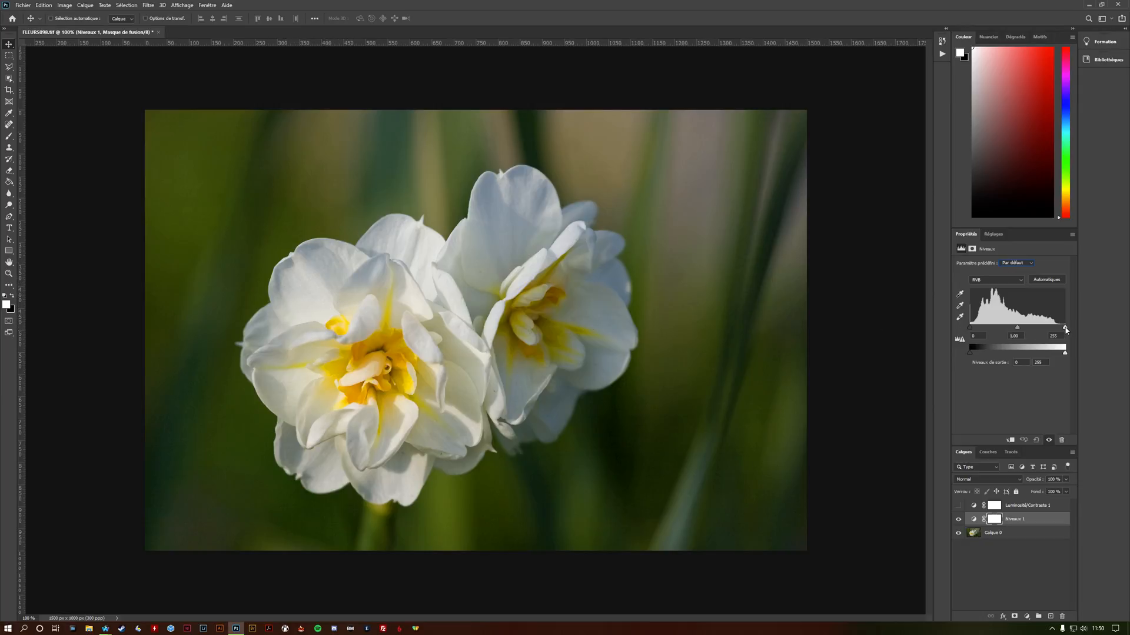
# Try lowering the white input level to 236 and compare the photo before and after the change.
pyautogui.moveTo(1065, 330); pyautogui.dragTo(1058, 328)
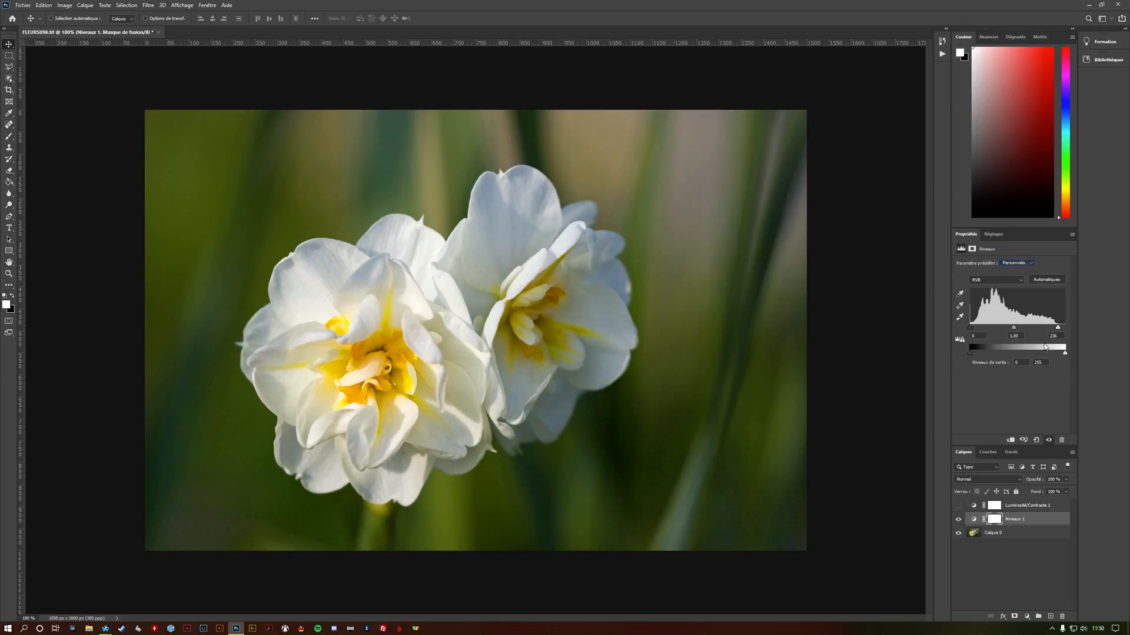
pyautogui.click(1025, 441)
pyautogui.click(1025, 441)
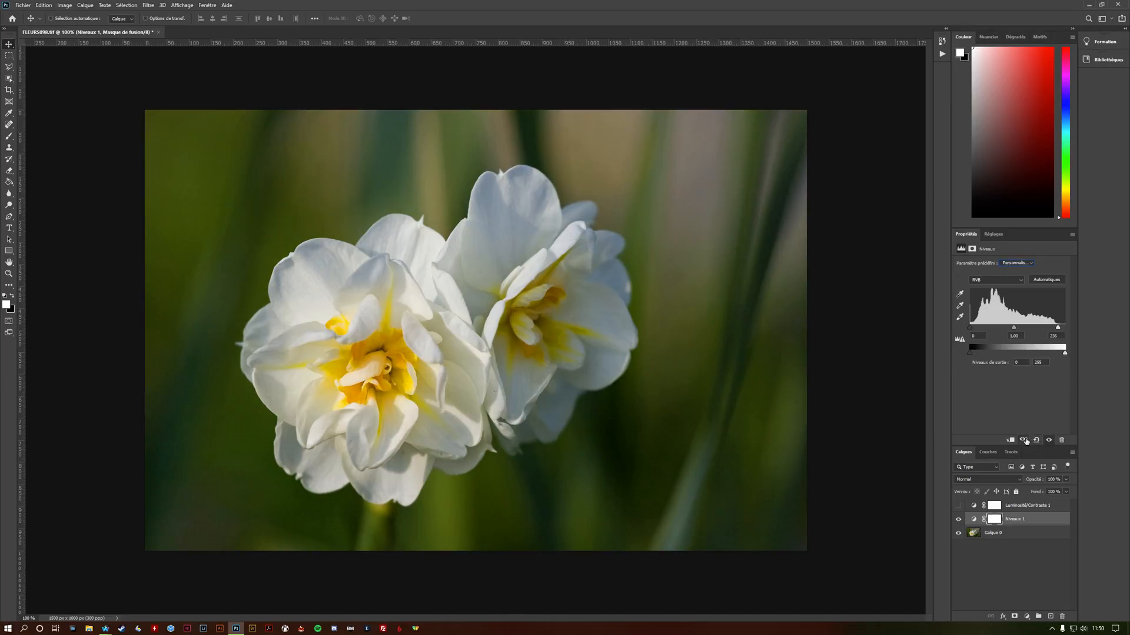
pyautogui.click(1025, 440)
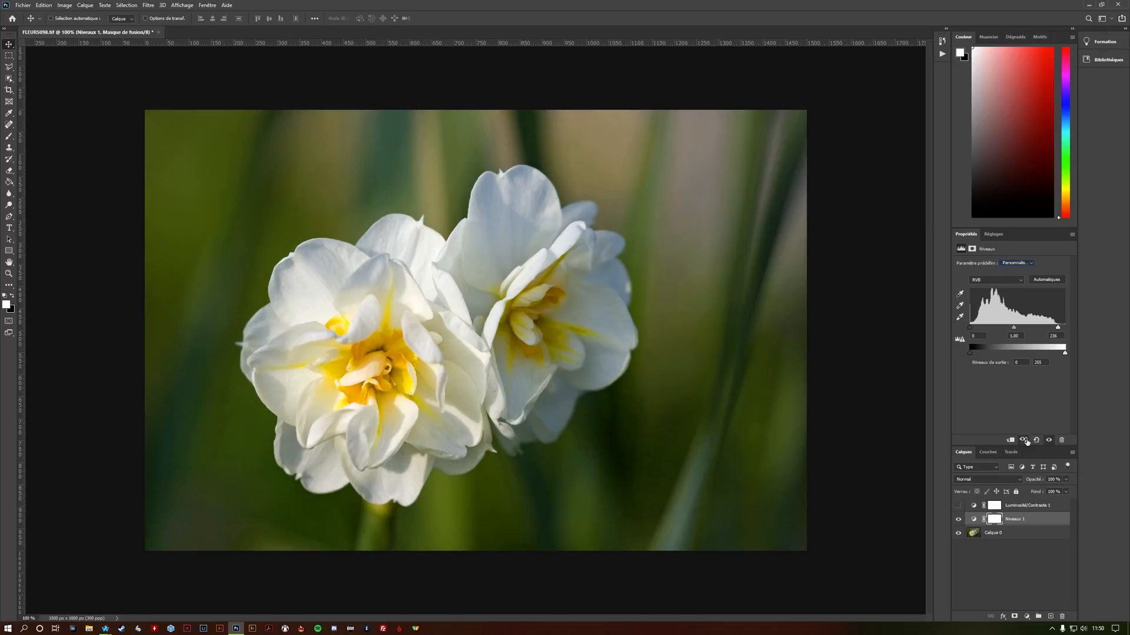
pyautogui.click(1025, 440)
# Set the black input level to 7, compare before and after, and set the midtone level to 0,97.
pyautogui.moveTo(971, 331); pyautogui.dragTo(974, 333)
pyautogui.click(1025, 440)
pyautogui.click(1025, 440)
pyautogui.moveTo(1015, 329); pyautogui.dragTo(1017, 333)
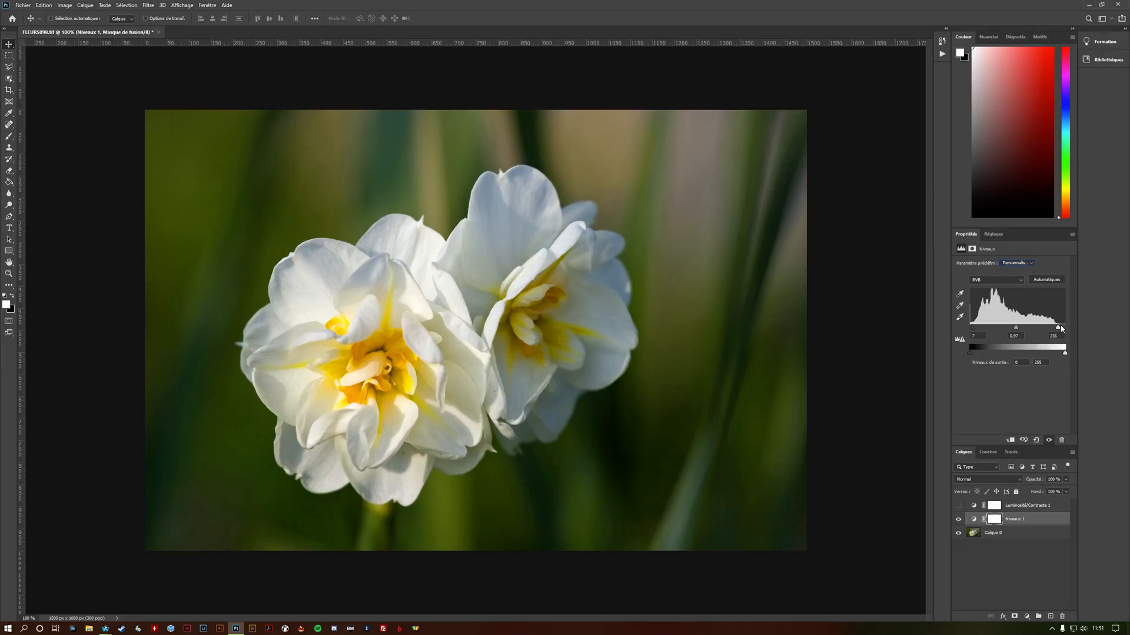
# Return the white input level to 255 and lower the white output level to 202.
pyautogui.moveTo(1058, 329); pyautogui.dragTo(1074, 330)
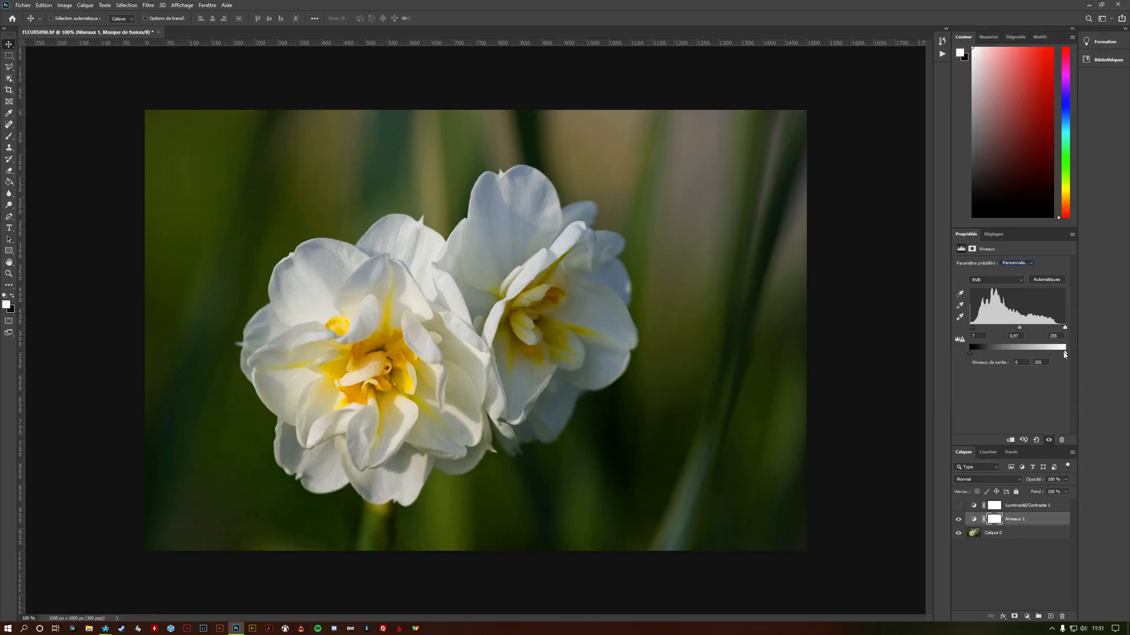
pyautogui.moveTo(1065, 355); pyautogui.dragTo(1045, 354)
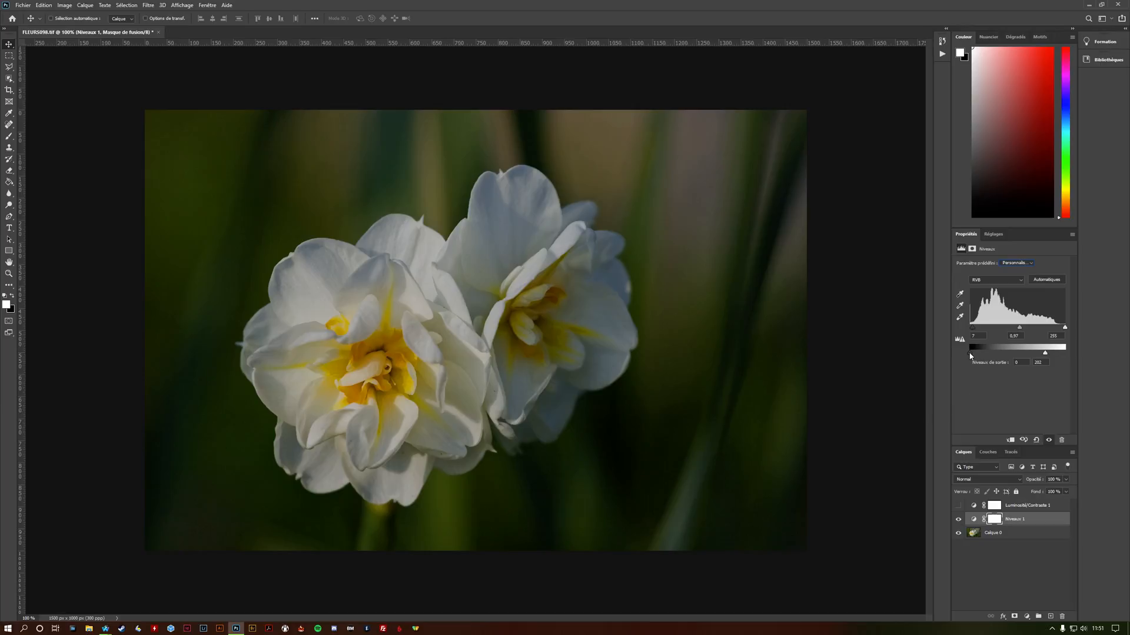
# Return the white output level to 255, try raising the black output level to 36, and reset it to 0.
pyautogui.moveTo(1046, 353); pyautogui.dragTo(1085, 355)
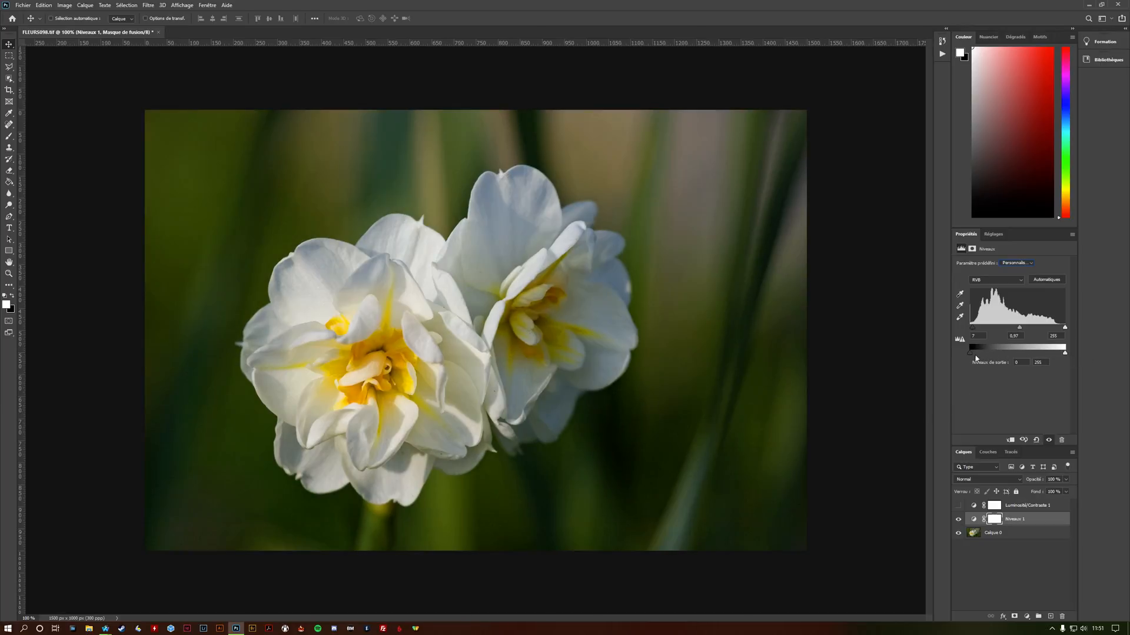
pyautogui.moveTo(968, 350); pyautogui.dragTo(985, 356)
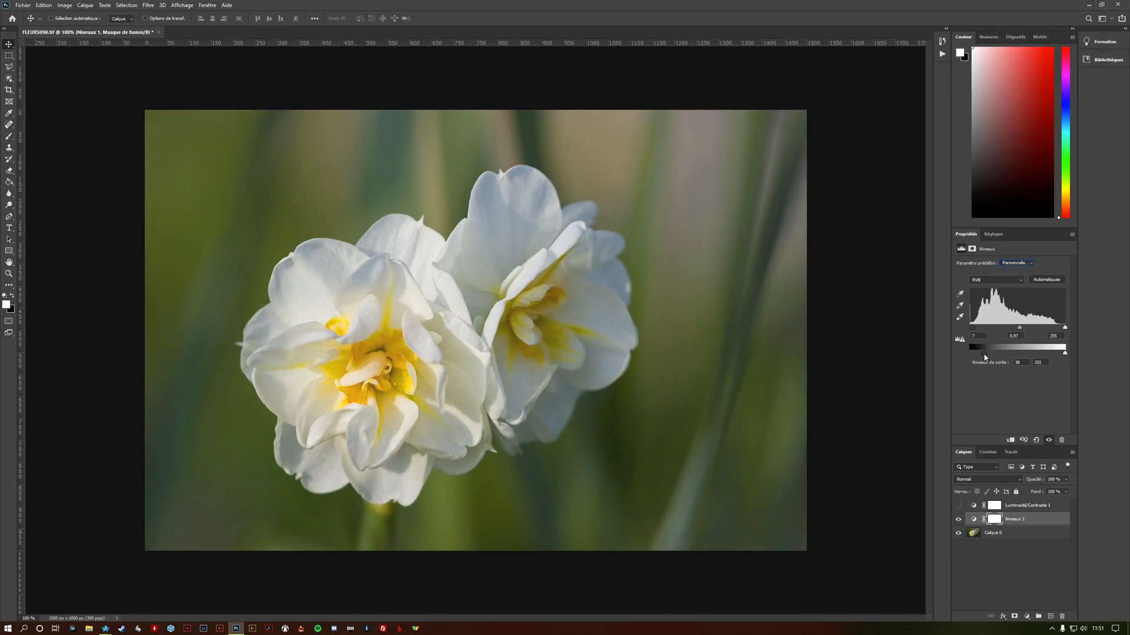
pyautogui.moveTo(983, 356); pyautogui.dragTo(982, 356)
pyautogui.moveTo(983, 356); pyautogui.dragTo(958, 352)
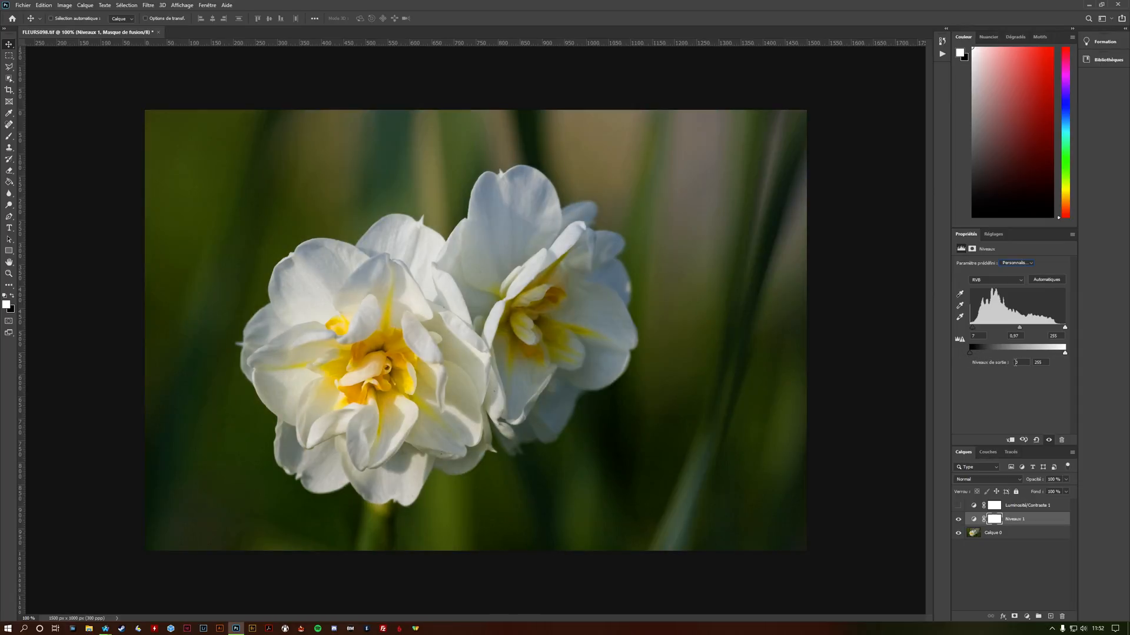
pyautogui.moveTo(1063, 356); pyautogui.dragTo(1077, 353)
pyautogui.moveTo(971, 355)
pyautogui.mouseDown()
pyautogui.moveTo(987, 353)
pyautogui.moveTo(970, 353)
pyautogui.mouseUp()
# Set the black input level to 0 and compare the photo with and without the Niveaux layer, leaving that layer hidden.
pyautogui.moveTo(973, 327); pyautogui.dragTo(968, 328)
pyautogui.click(957, 522)
pyautogui.click(958, 521)
pyautogui.click(958, 521)
pyautogui.click(958, 522)
pyautogui.click(958, 522)
pyautogui.click(958, 522)
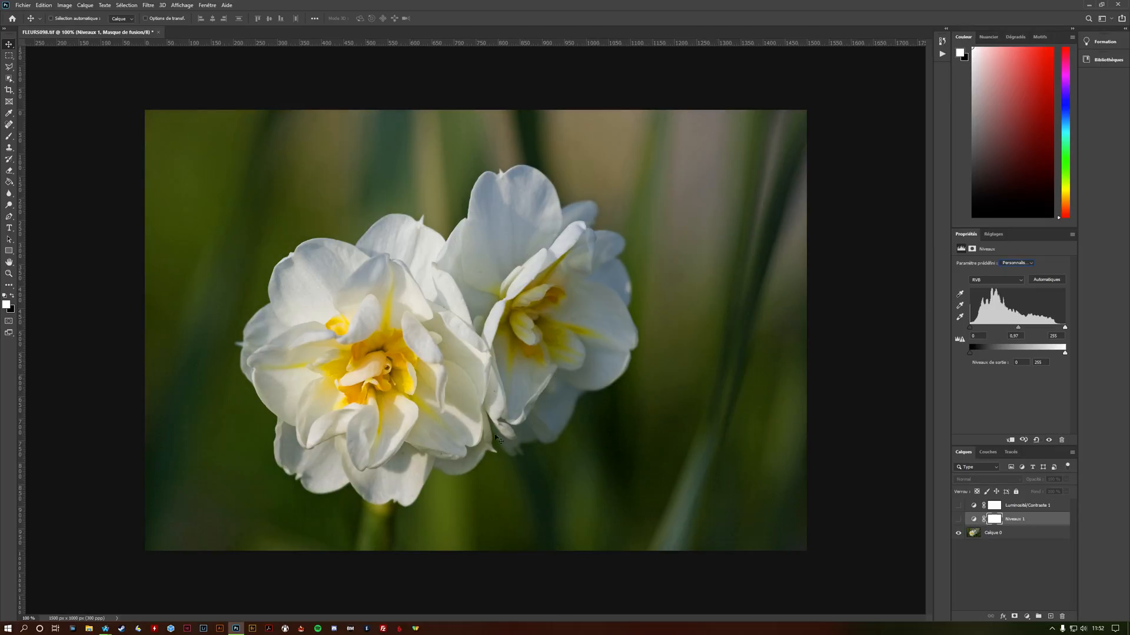
# Add a Courbes adjustment layer directly above Calque 0.
pyautogui.click(1009, 533)
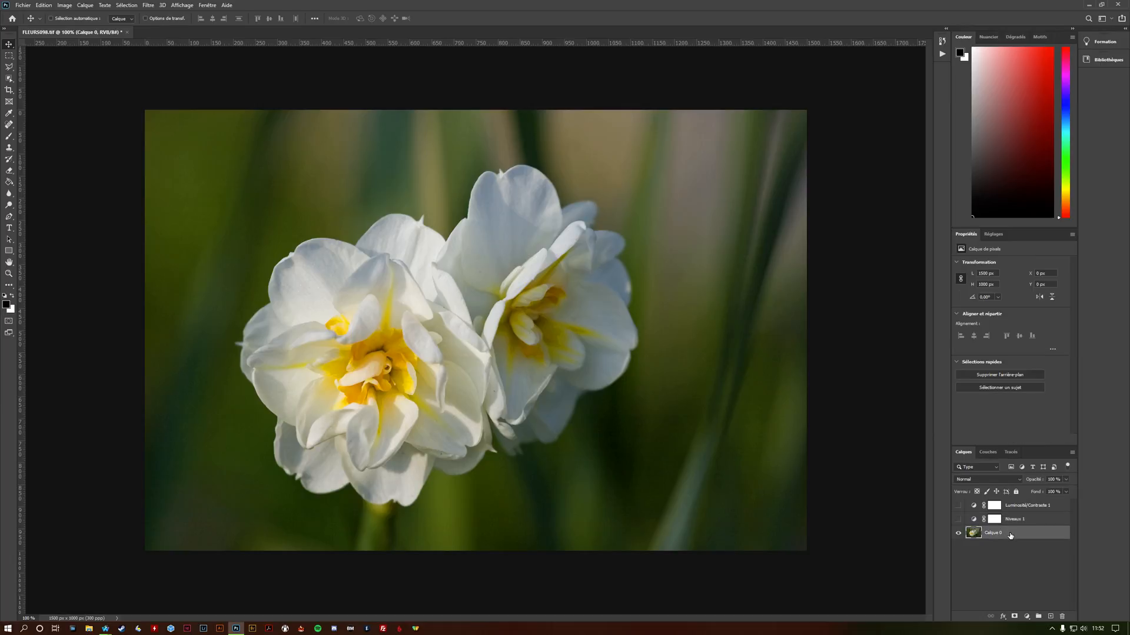
pyautogui.click(1027, 616)
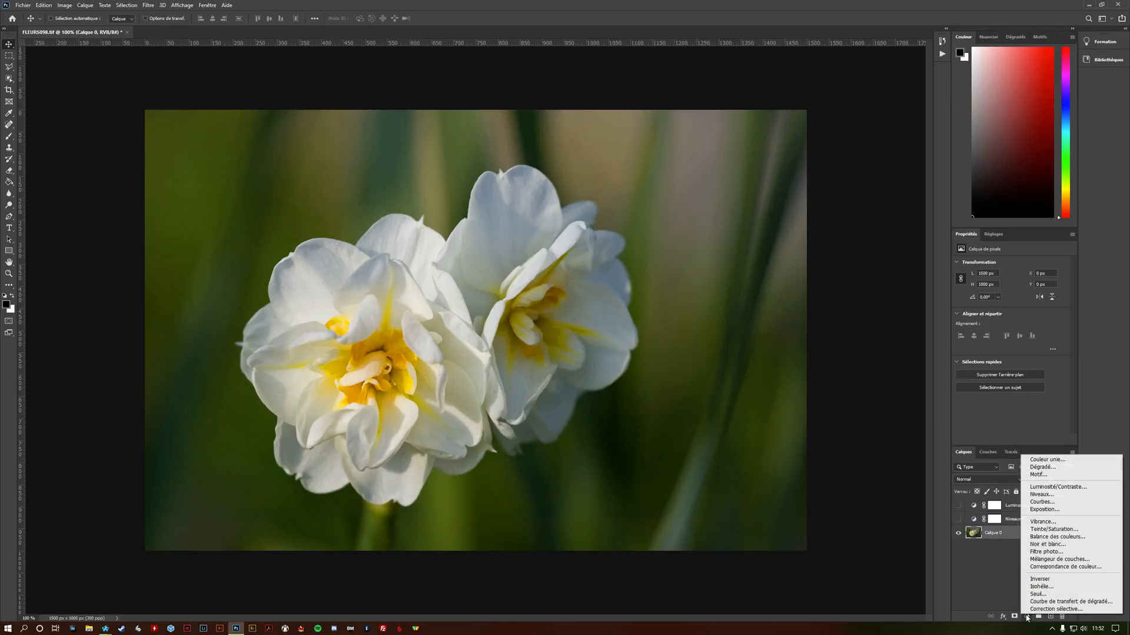
pyautogui.click(1038, 502)
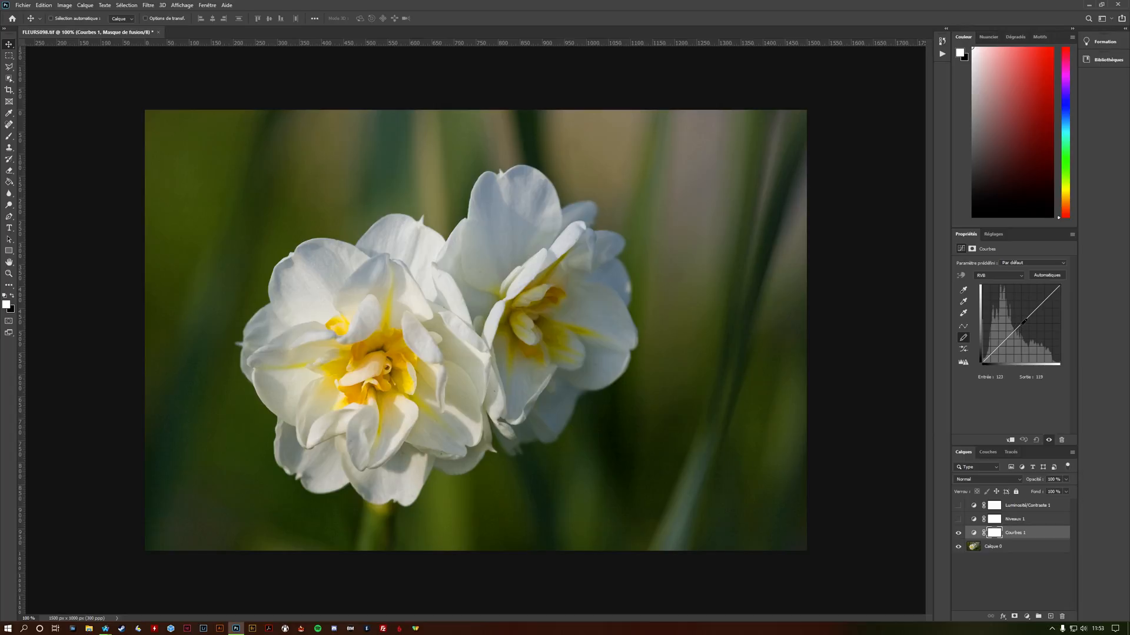
# In point-editing mode, raise a midtone point on the RGB curve to input 117, output 139, and compare before and after.
pyautogui.click(964, 327)
pyautogui.click(1021, 323)
pyautogui.moveTo(1021, 323)
pyautogui.mouseDown()
pyautogui.moveTo(995, 335)
pyautogui.moveTo(1041, 300)
pyautogui.moveTo(1018, 321)
pyautogui.mouseUp()
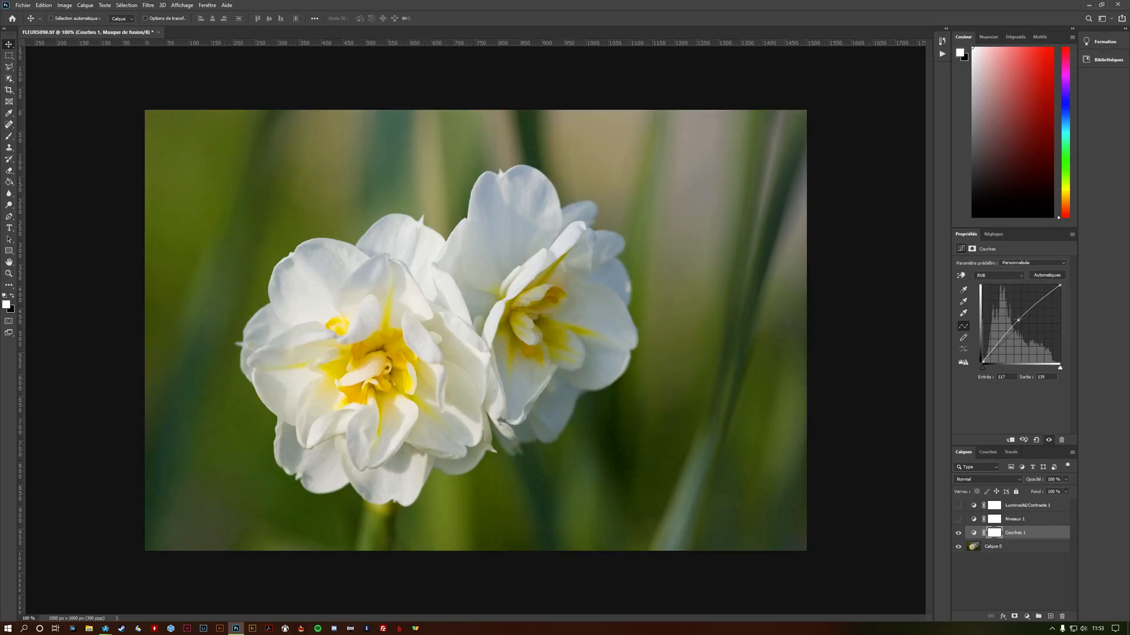
pyautogui.click(1024, 440)
pyautogui.click(1024, 440)
pyautogui.click(1024, 440)
# Add a shadow point at input 67 and a highlight point at input 185, output 199 on the curve, and compare before and after.
pyautogui.moveTo(1002, 337); pyautogui.dragTo(999, 336)
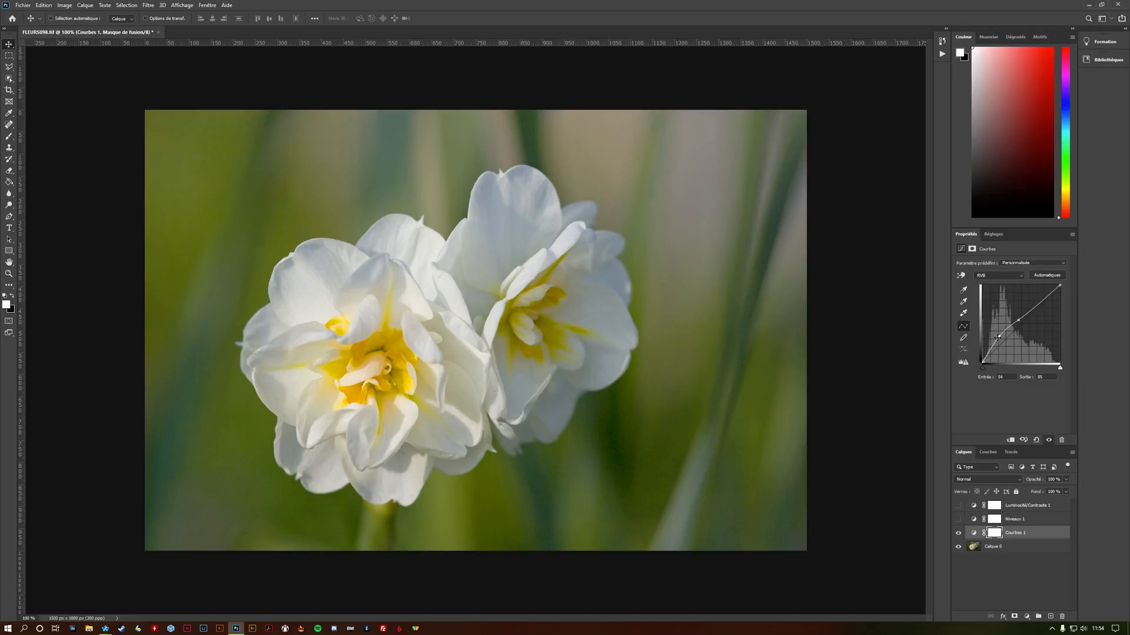
pyautogui.moveTo(999, 337); pyautogui.dragTo(1003, 340)
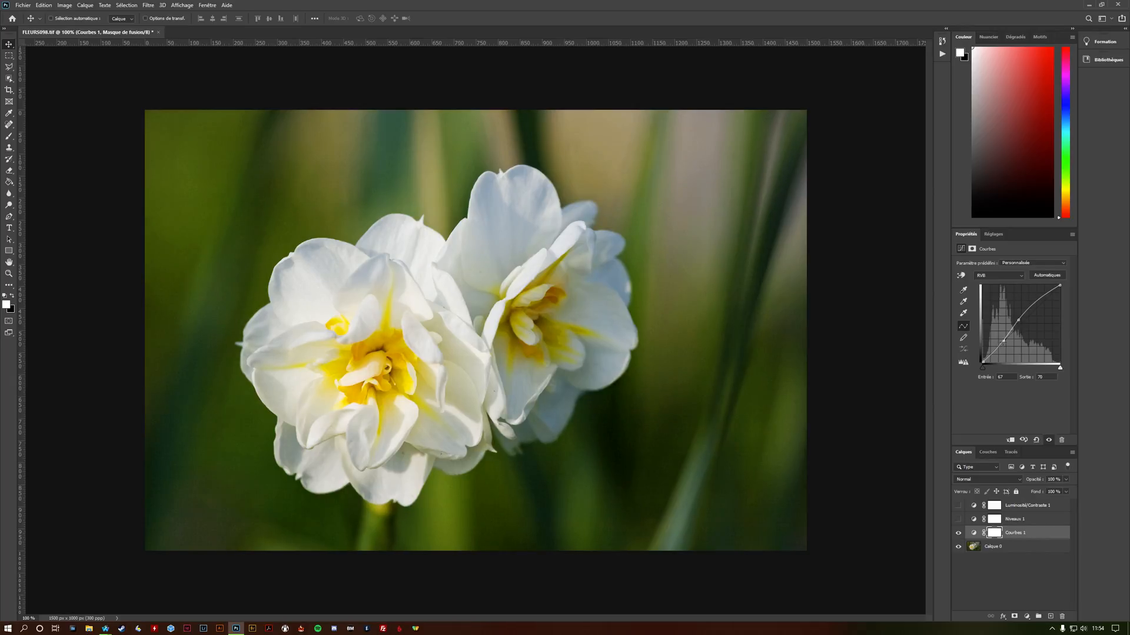
pyautogui.click(1038, 301)
pyautogui.moveTo(1038, 301); pyautogui.dragTo(1039, 302)
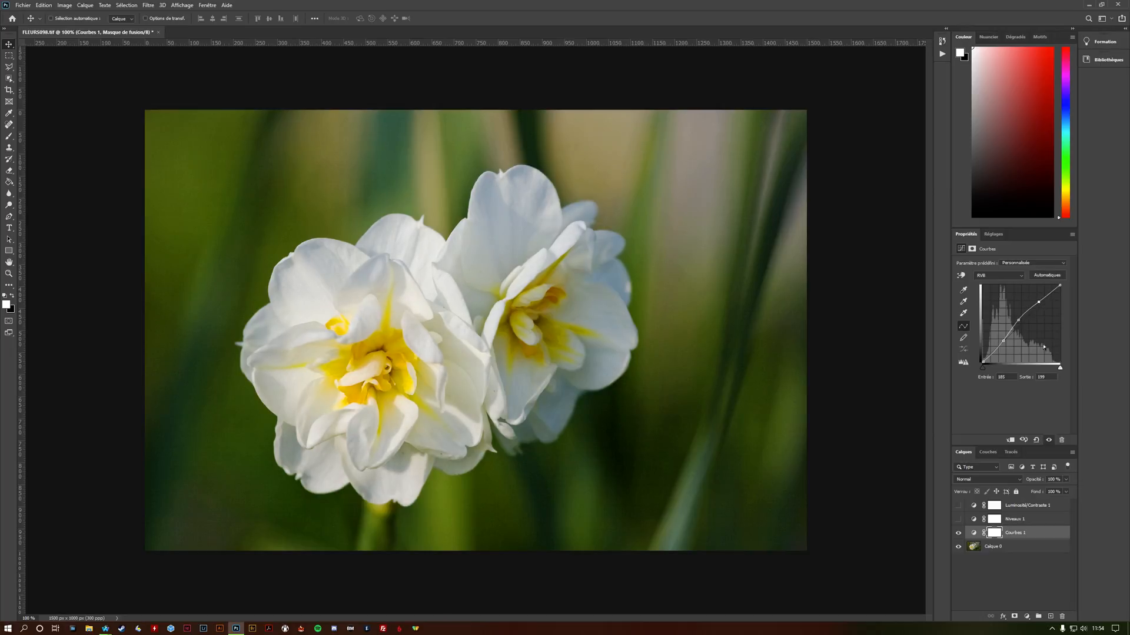
pyautogui.click(1023, 440)
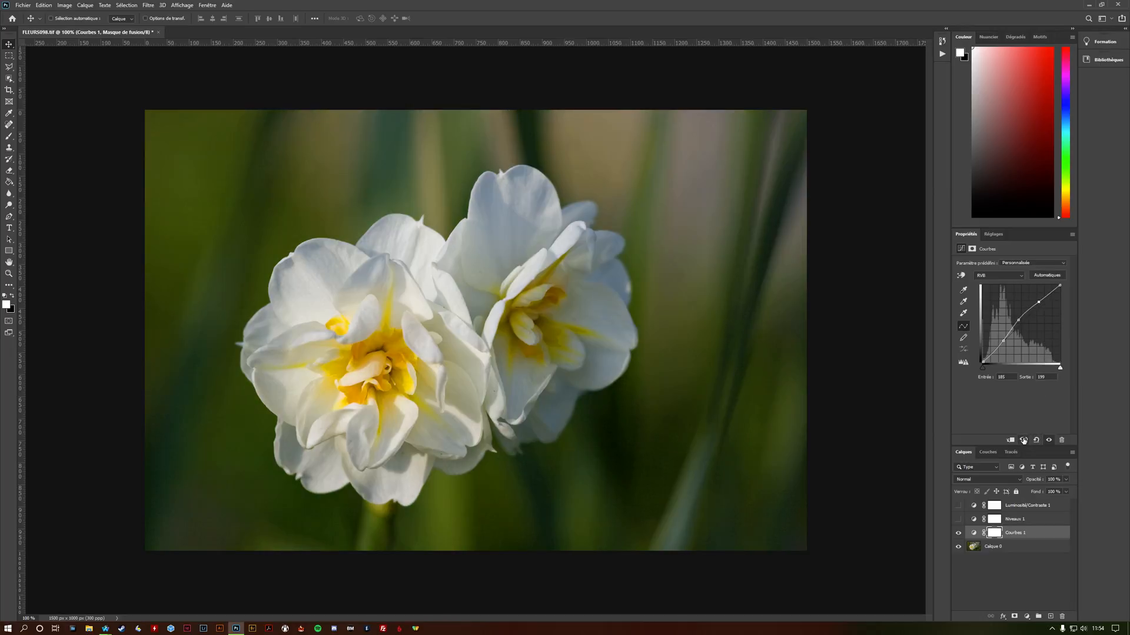
pyautogui.click(1024, 441)
pyautogui.click(1024, 440)
pyautogui.click(1024, 440)
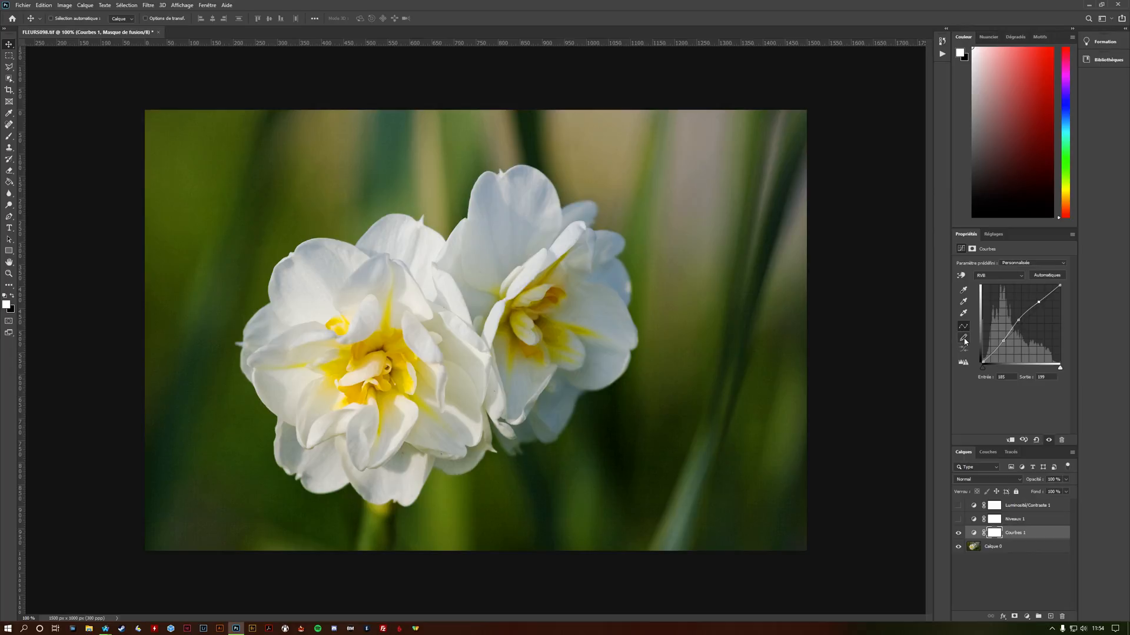
# Try drawing the curve freehand, convert it to editable points, and return the Courbes adjustment to Par défaut.
pyautogui.click(963, 338)
pyautogui.moveTo(986, 358)
pyautogui.mouseDown()
pyautogui.moveTo(1022, 304)
pyautogui.moveTo(1056, 286)
pyautogui.mouseUp()
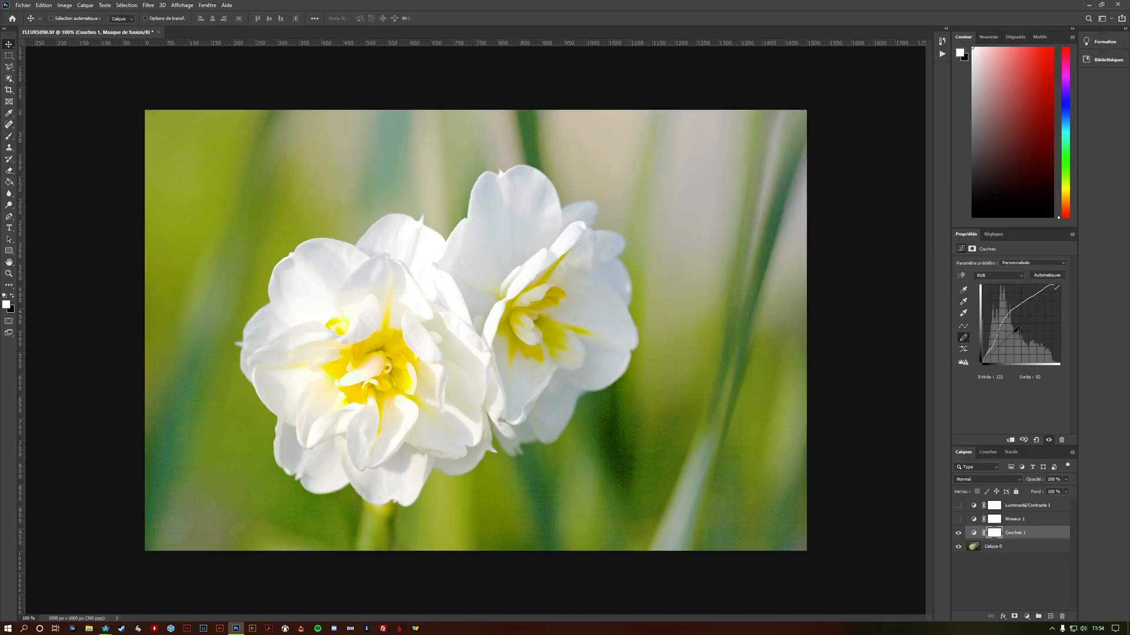
pyautogui.click(963, 326)
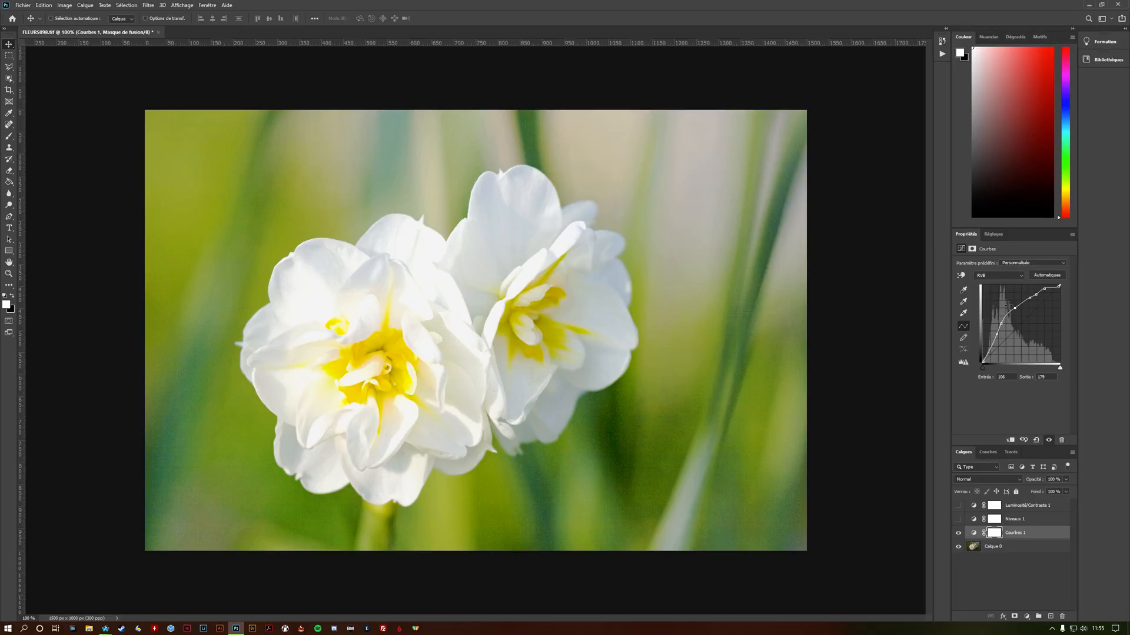
pyautogui.click(1027, 264)
pyautogui.click(1021, 268)
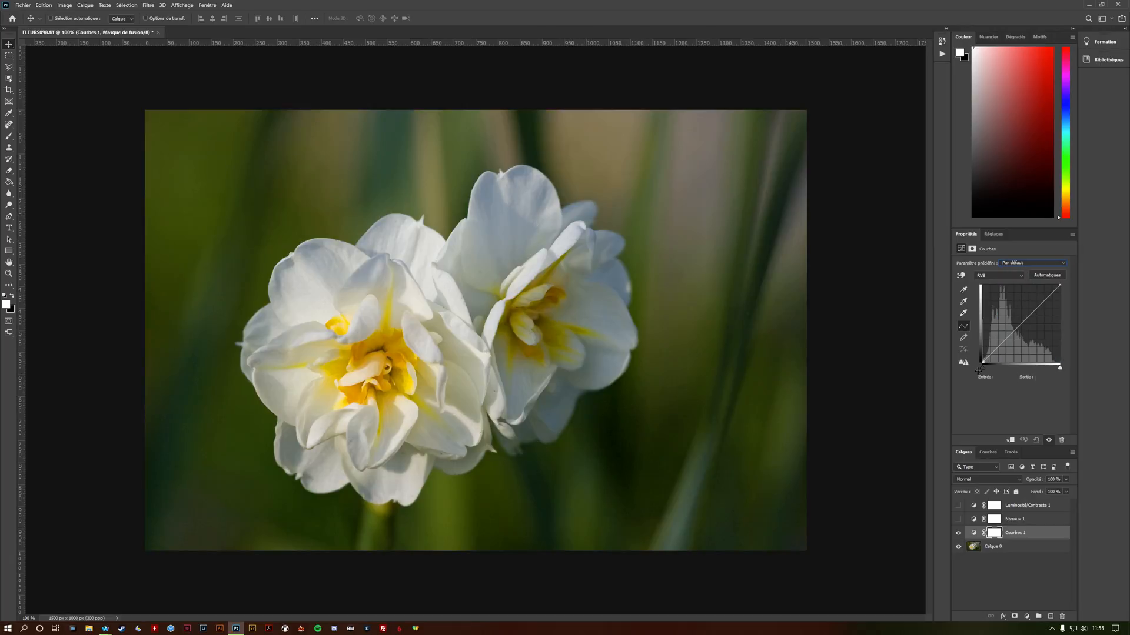
# Raise the curve's midtones to brighten the photo, and fine-tune its shadows and a highlight point at input 179.
pyautogui.click(1018, 325)
pyautogui.moveTo(1018, 325); pyautogui.dragTo(1013, 320)
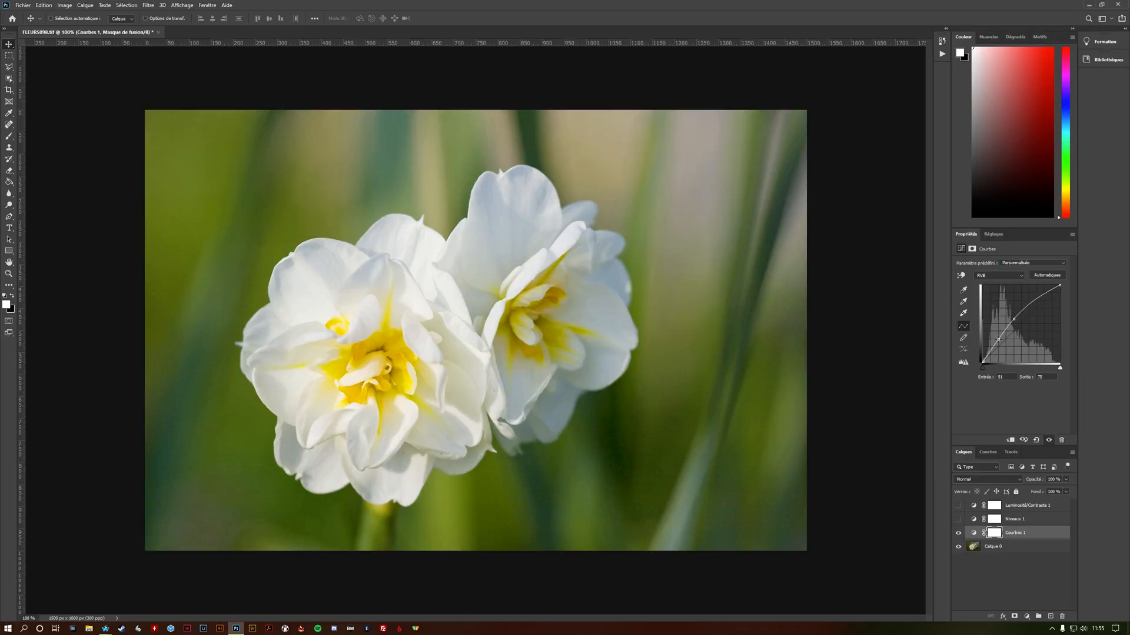
pyautogui.moveTo(999, 339); pyautogui.dragTo(1002, 339)
pyautogui.moveTo(1036, 298); pyautogui.dragTo(1037, 300)
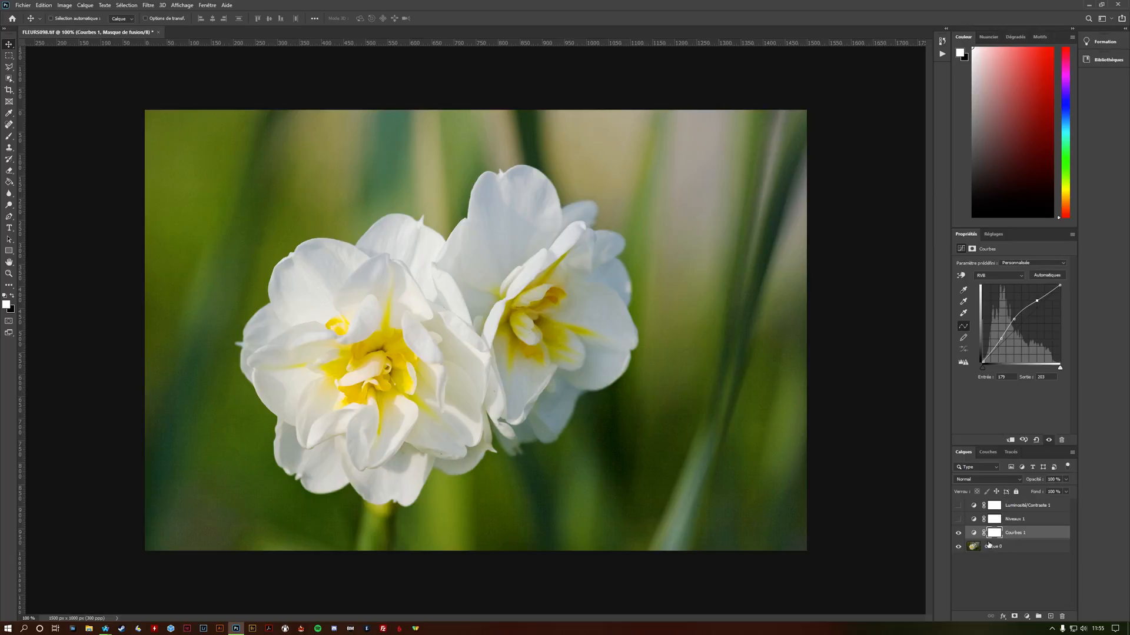
# Hide the Courbes layer and add an Exposition adjustment layer directly above Calque 0.
pyautogui.click(958, 534)
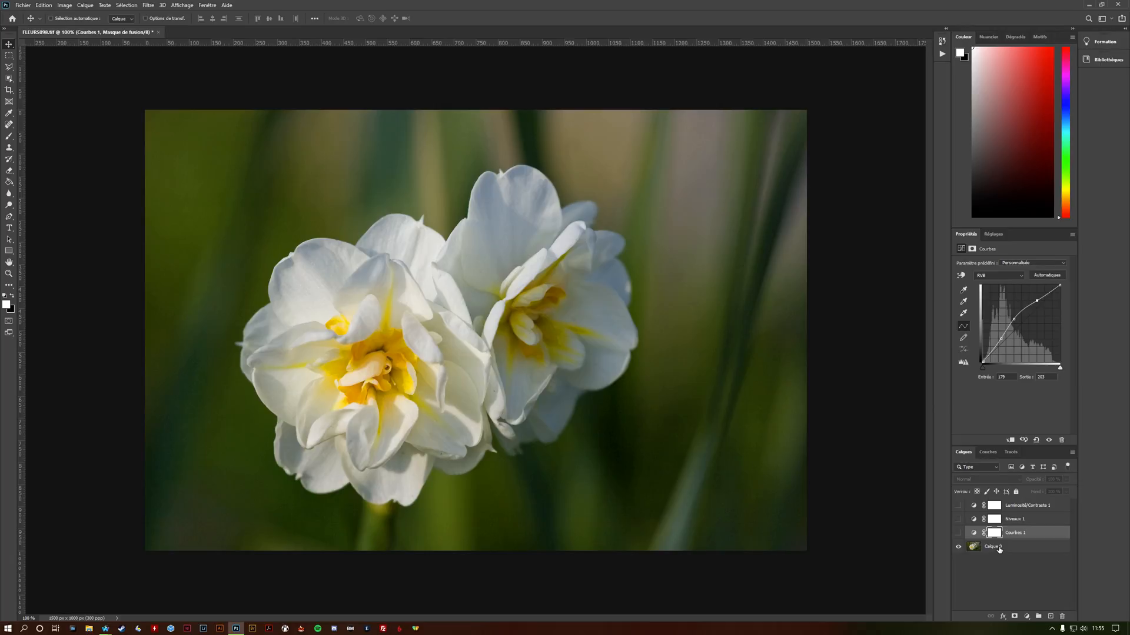
pyautogui.click(998, 549)
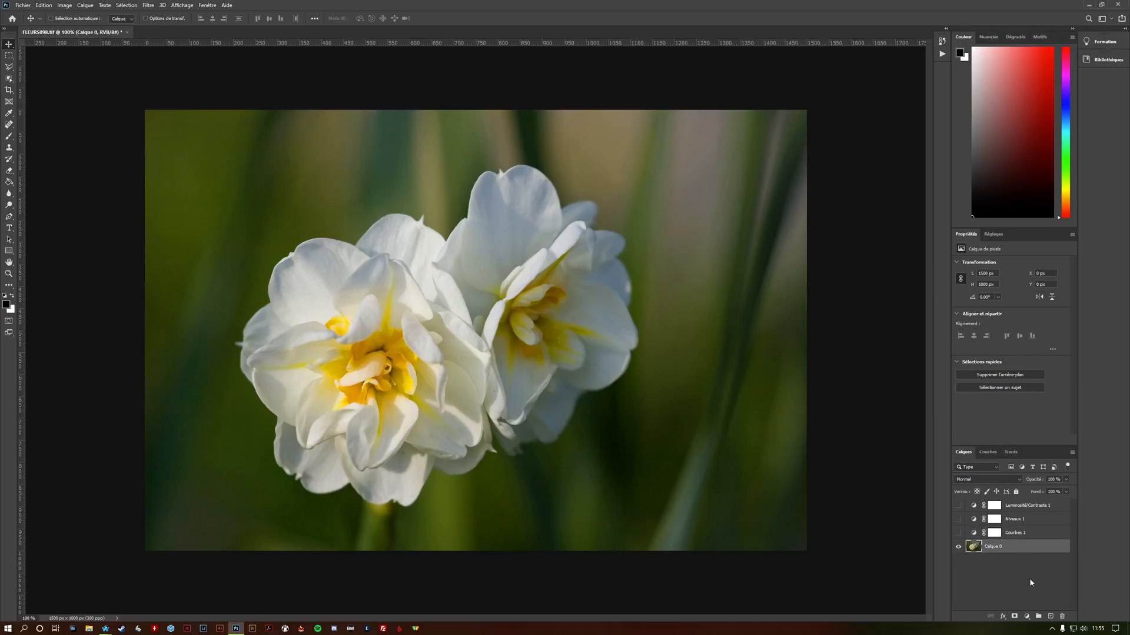
pyautogui.click(1026, 616)
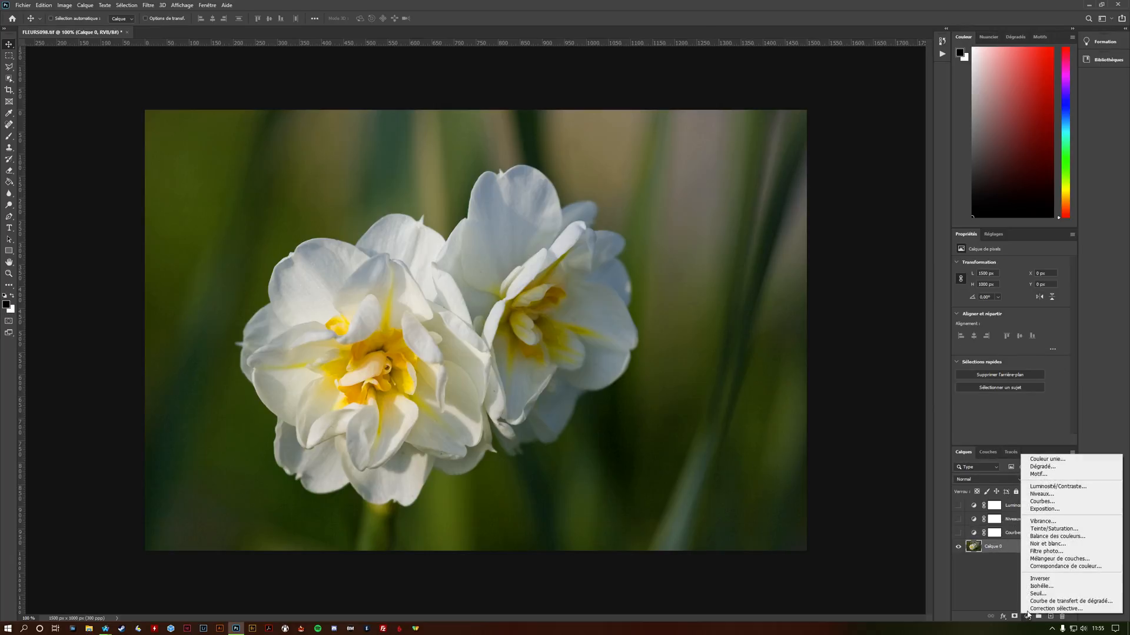
pyautogui.click(1045, 509)
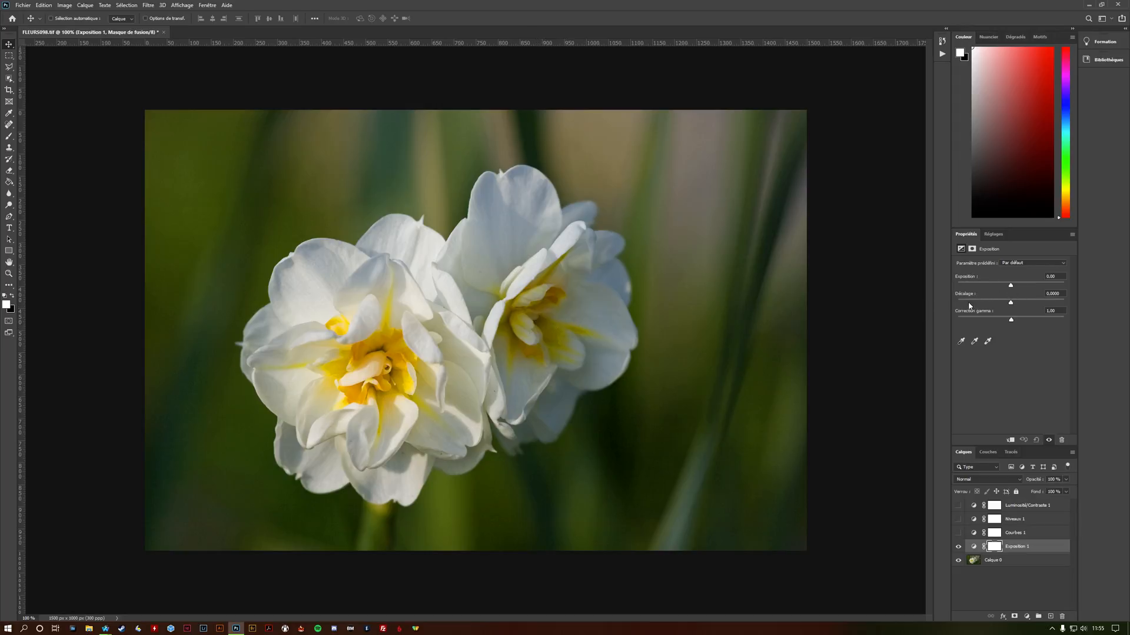
# Raise Exposition to about +0,30, try Décalage at +0,2325 and slightly below zero, and compare before and after.
pyautogui.moveTo(1012, 284); pyautogui.dragTo(1034, 308)
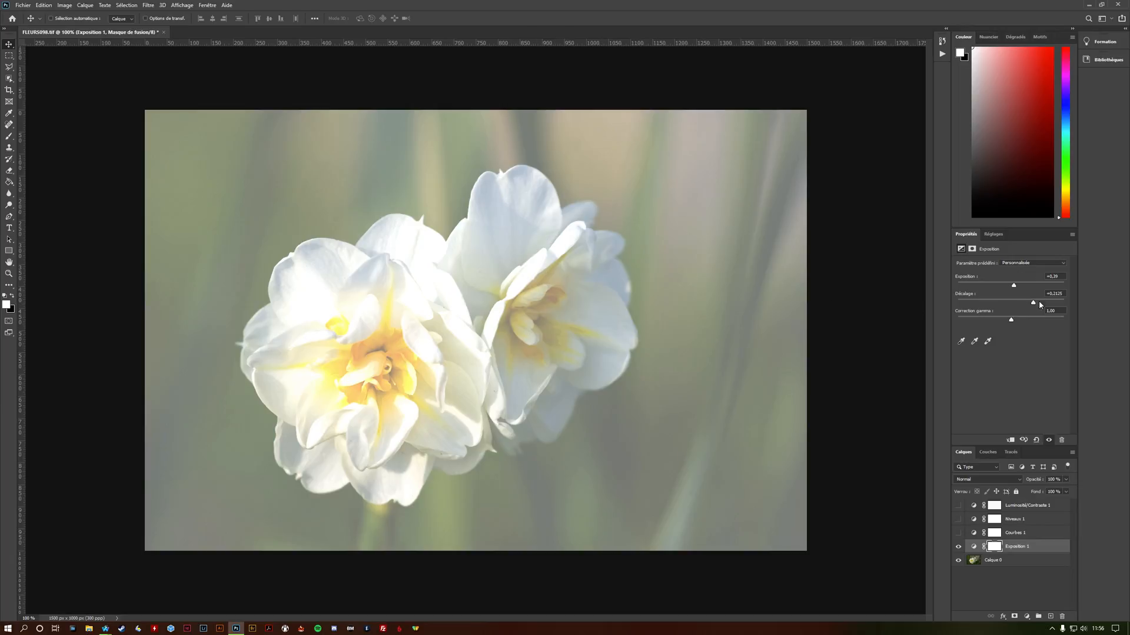
pyautogui.moveTo(1033, 305); pyautogui.dragTo(1009, 305)
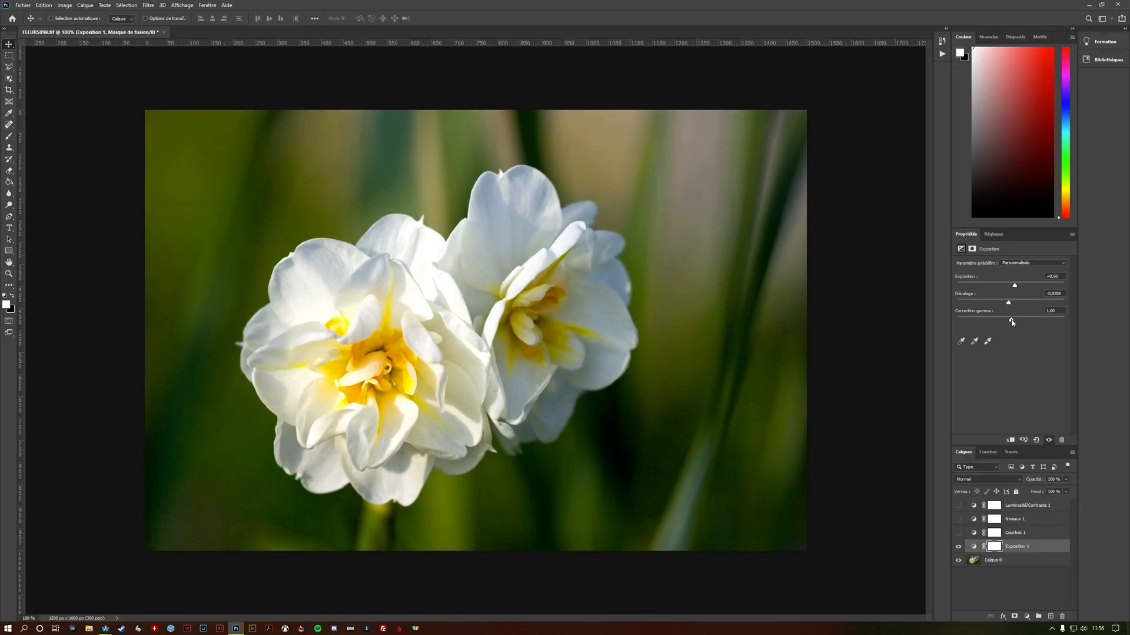
pyautogui.moveTo(1011, 322)
pyautogui.mouseDown()
pyautogui.moveTo(1001, 321)
pyautogui.moveTo(1021, 324)
pyautogui.moveTo(1012, 322)
pyautogui.mouseUp()
pyautogui.click(1023, 441)
pyautogui.click(1023, 441)
# Set Décalage to -0,0083 and Exposition to +0,22, compare before and after, and raise Exposition slightly more.
pyautogui.moveTo(1009, 304); pyautogui.dragTo(1014, 288)
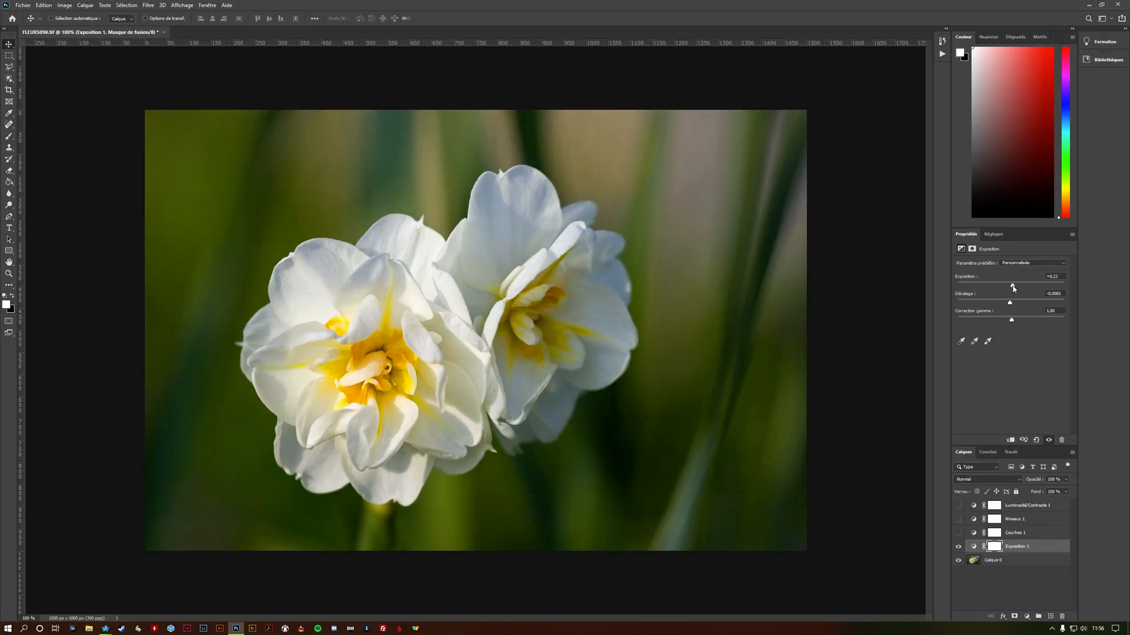
pyautogui.click(1024, 440)
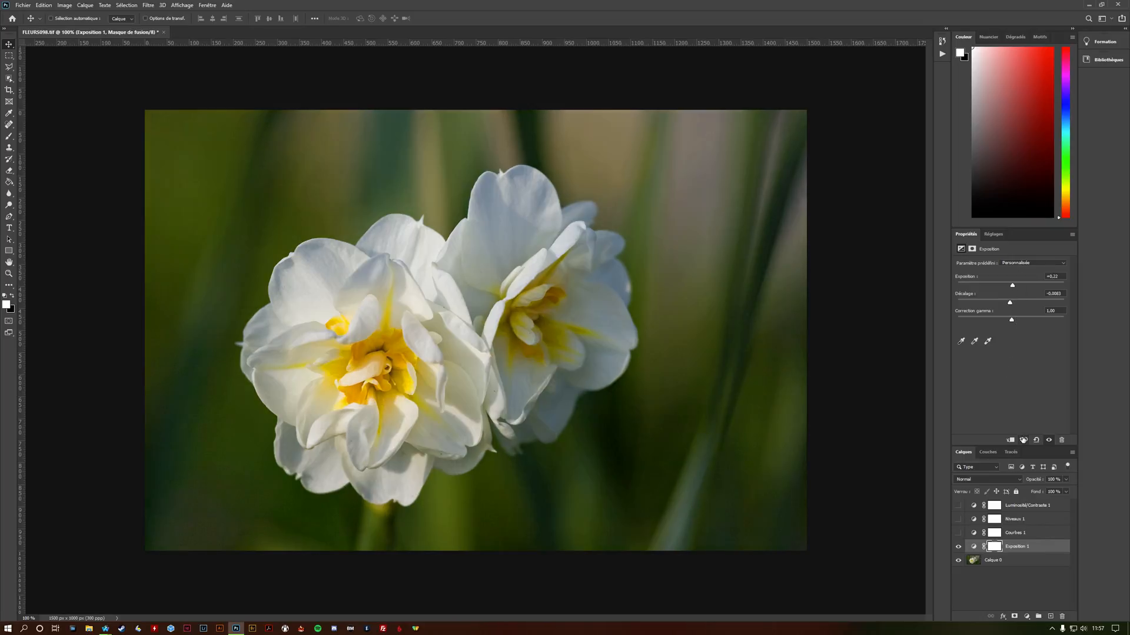
pyautogui.click(1023, 440)
pyautogui.click(1024, 440)
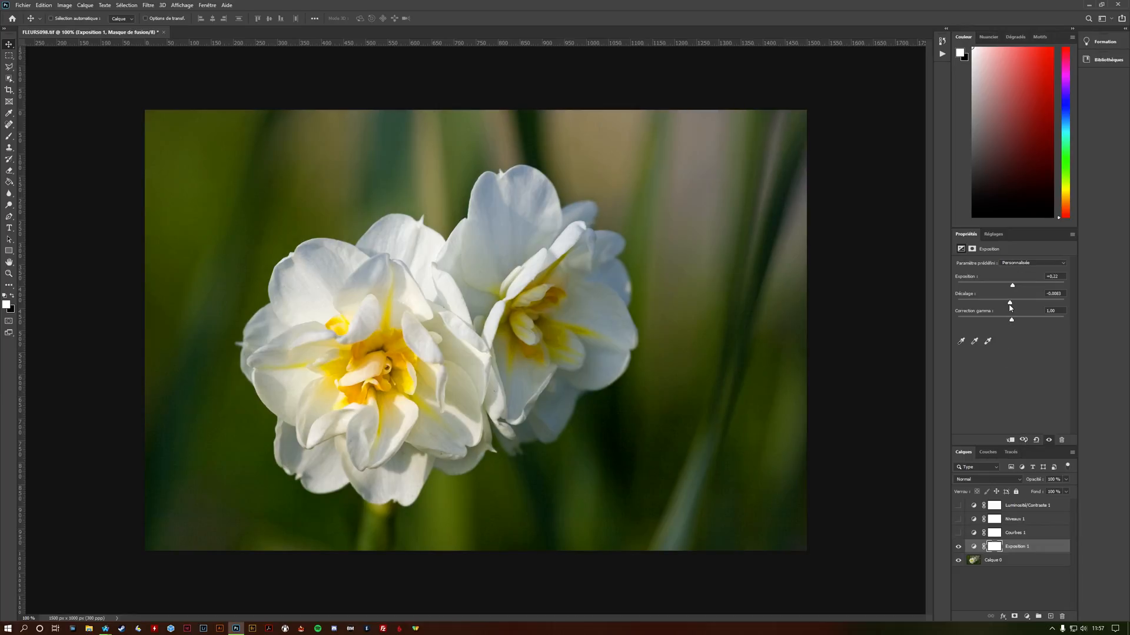
pyautogui.moveTo(1012, 288); pyautogui.dragTo(1014, 287)
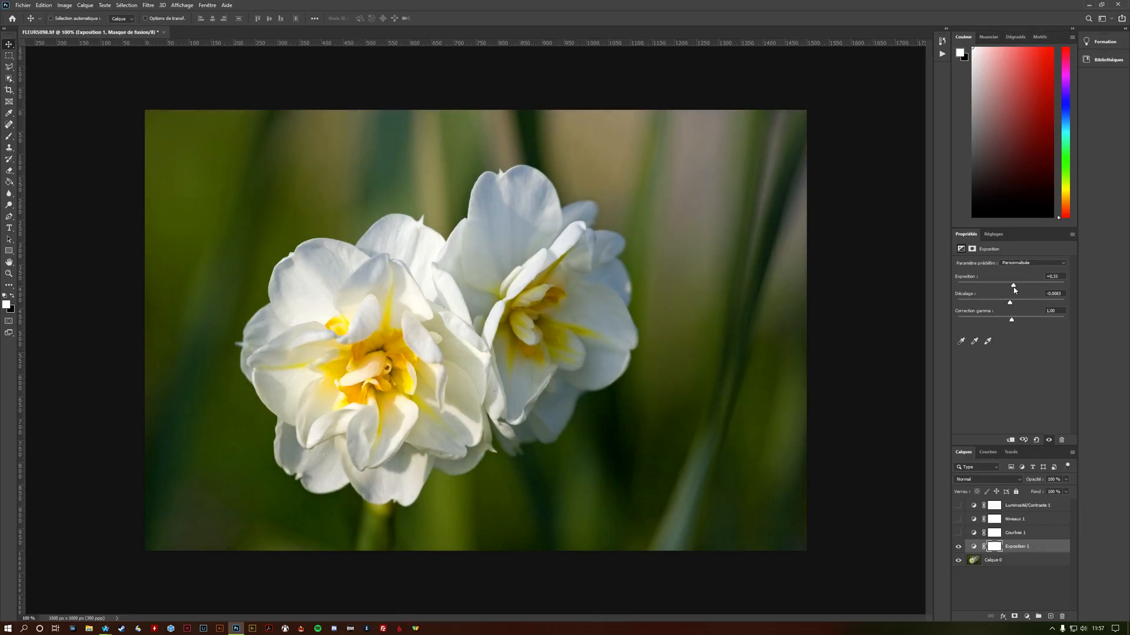